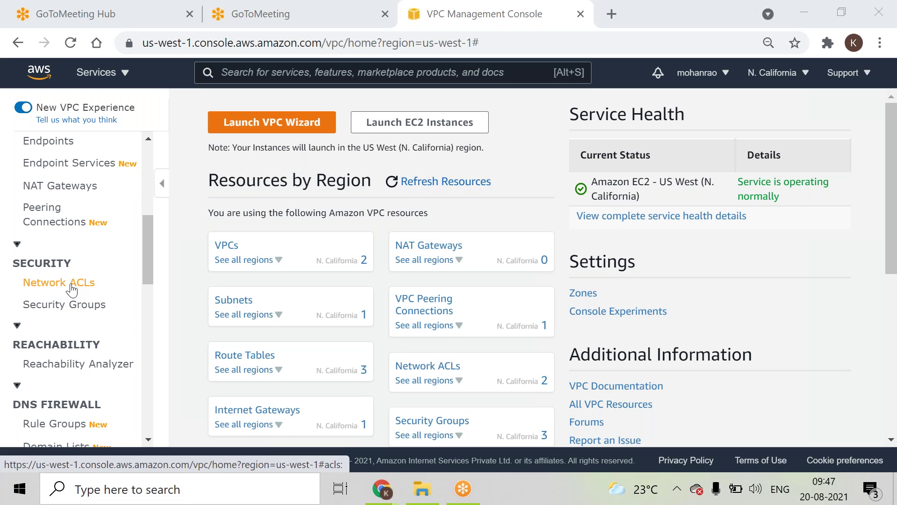
Create a network ACL named nacl for the VPC_B virtual private cloud
{"action": "left_click", "coordinate": [71, 286]}
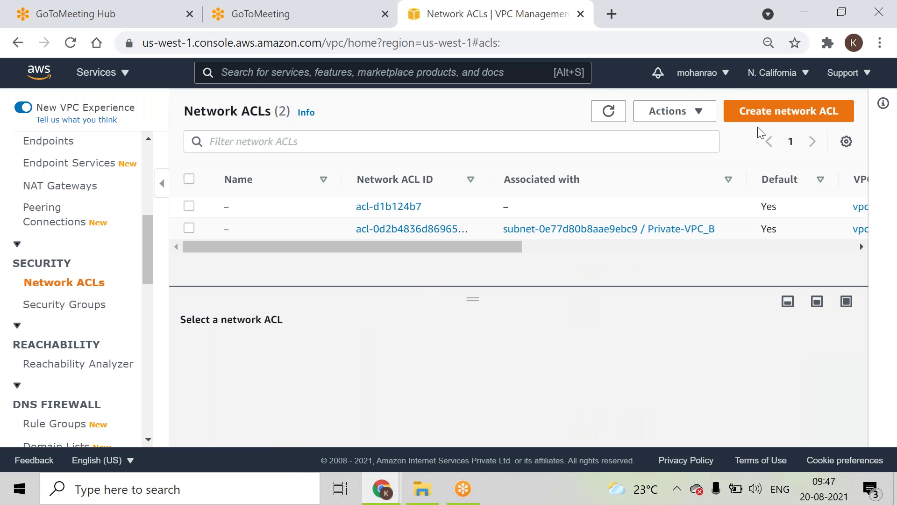
{"action": "left_click", "coordinate": [768, 113]}
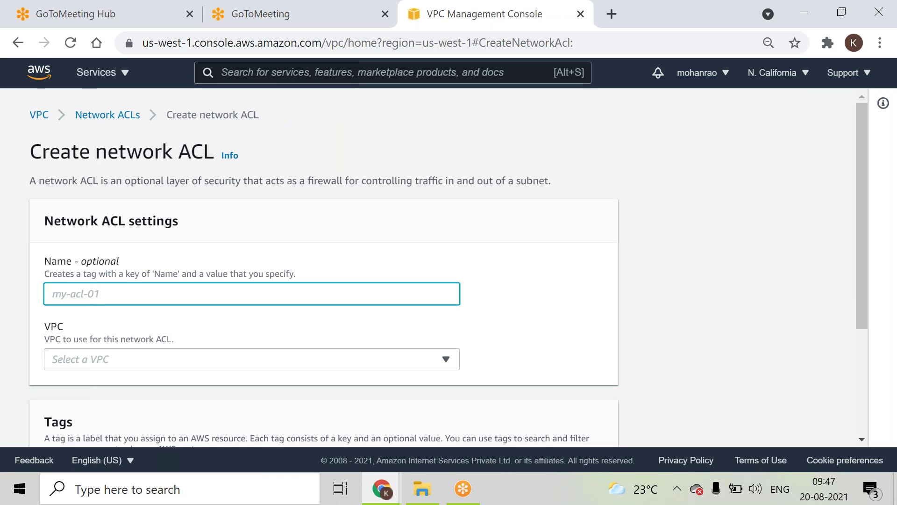
{"action": "left_click_drag", "start_coordinate": [861, 236], "coordinate": [873, 273]}
{"action": "type", "text": "nacl"}
{"action": "left_click", "coordinate": [363, 284]}
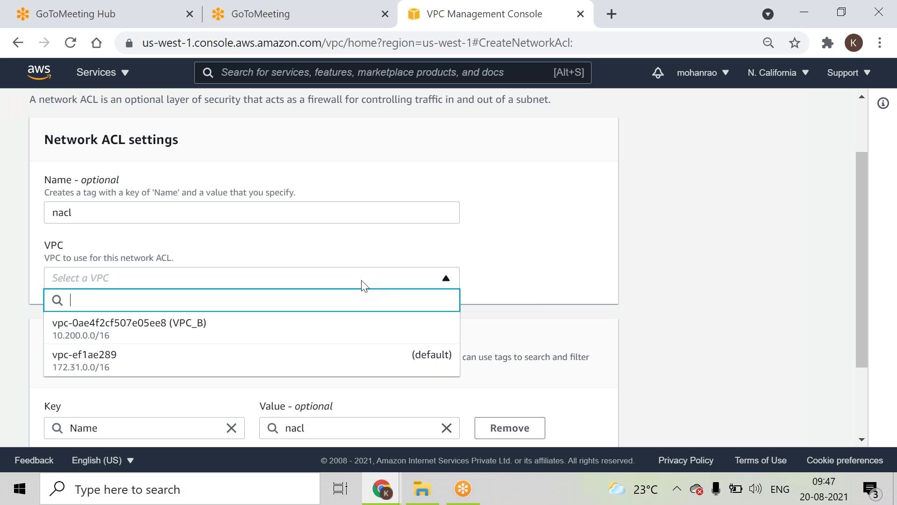
{"action": "left_click", "coordinate": [301, 331]}
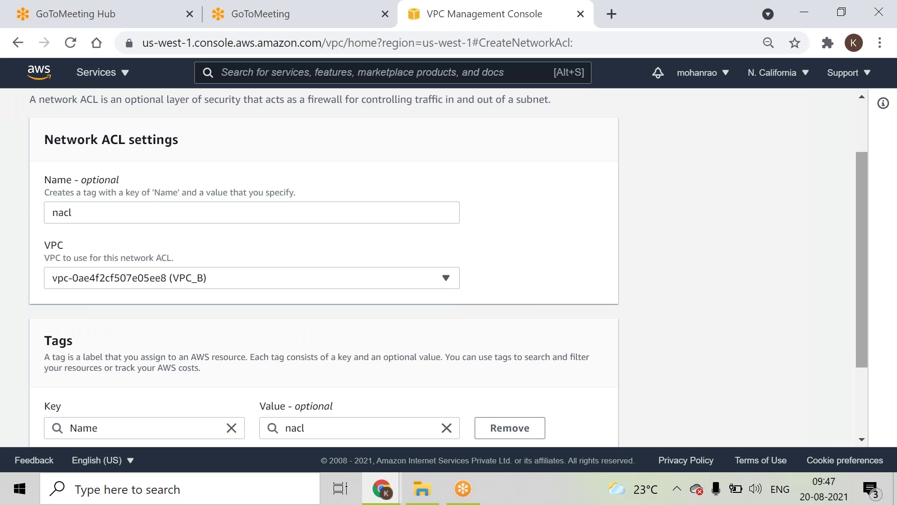
{"action": "scroll", "coordinate": [862, 353], "scroll_direction": "down", "scroll_amount": 3}
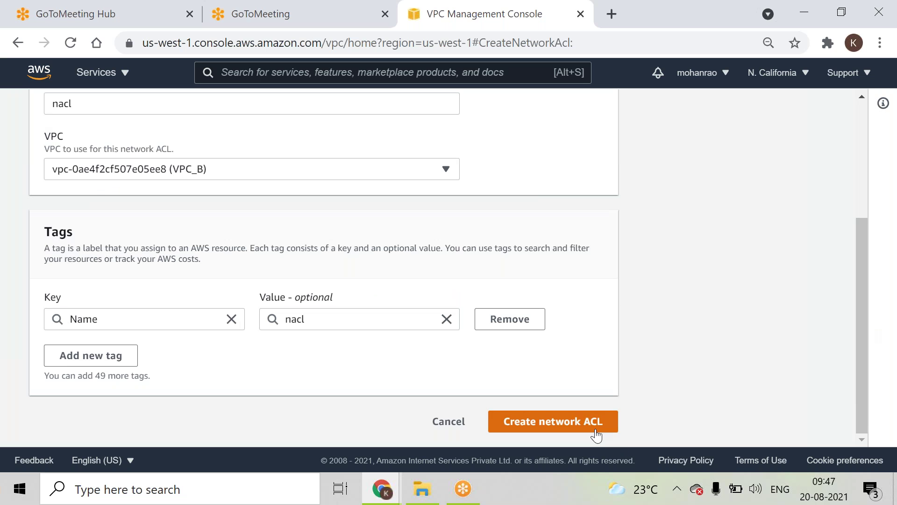
{"action": "left_click", "coordinate": [597, 435]}
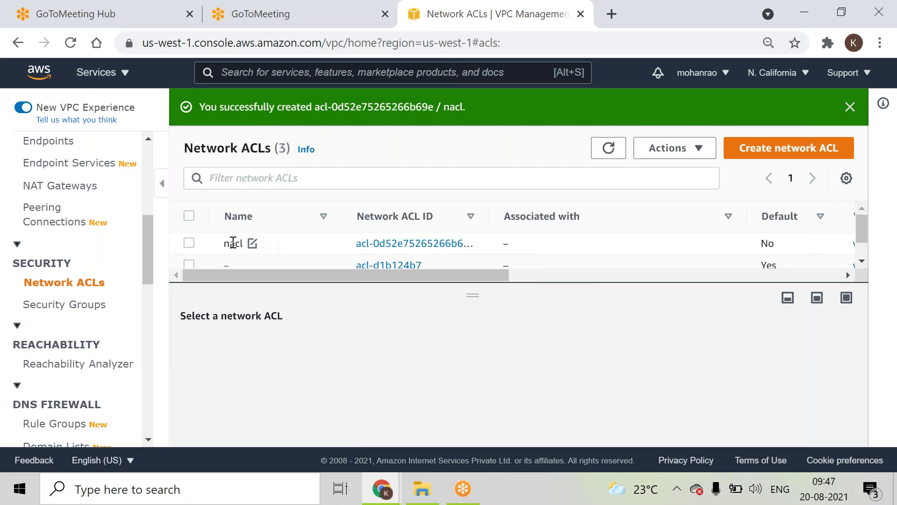
View the details of the nacl network ACL and open its inbound rules for editing
{"action": "left_click", "coordinate": [188, 243]}
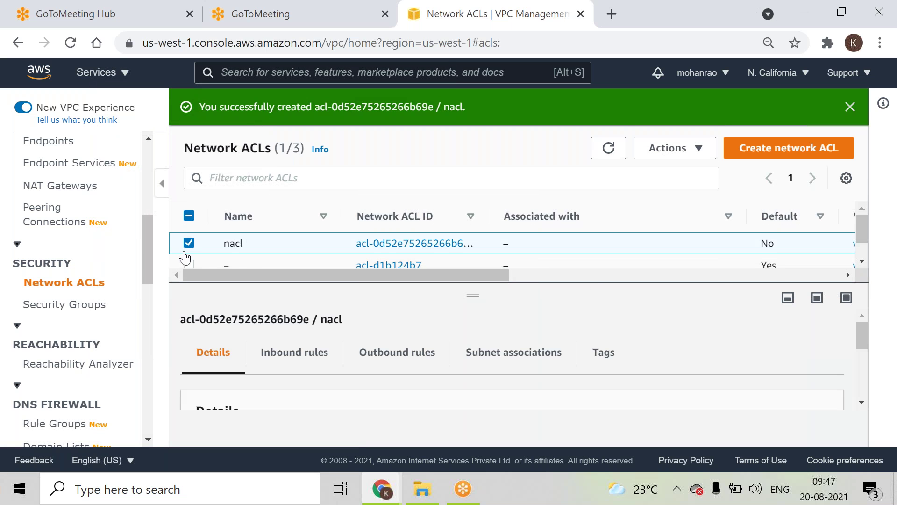
{"action": "left_click", "coordinate": [676, 149]}
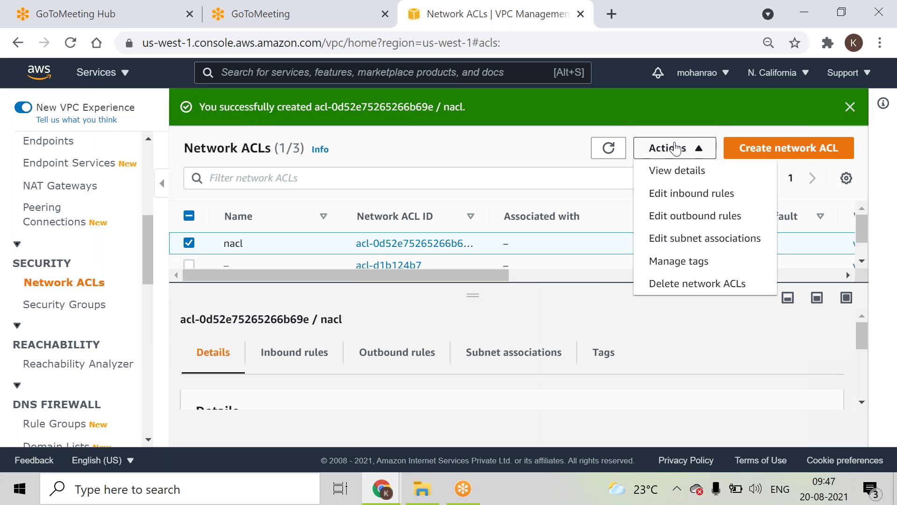
{"action": "left_click", "coordinate": [677, 170]}
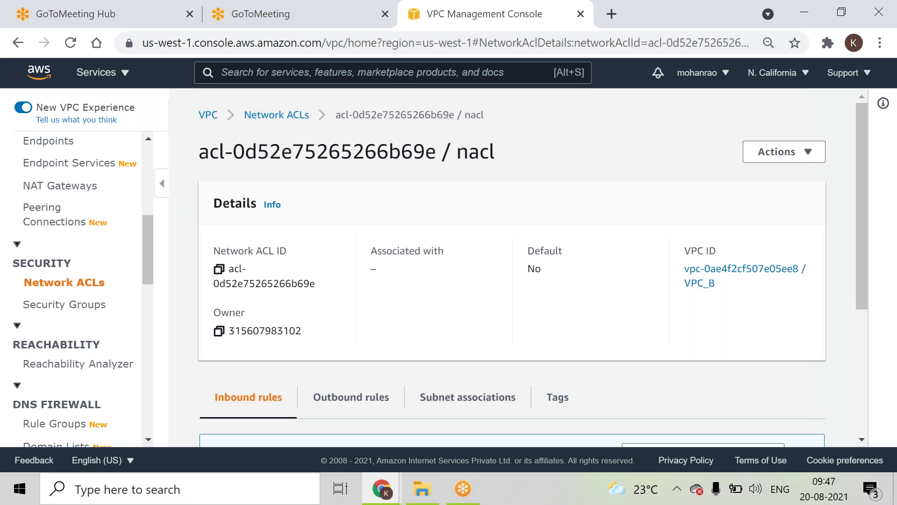
{"action": "left_click_drag", "start_coordinate": [864, 227], "coordinate": [858, 343]}
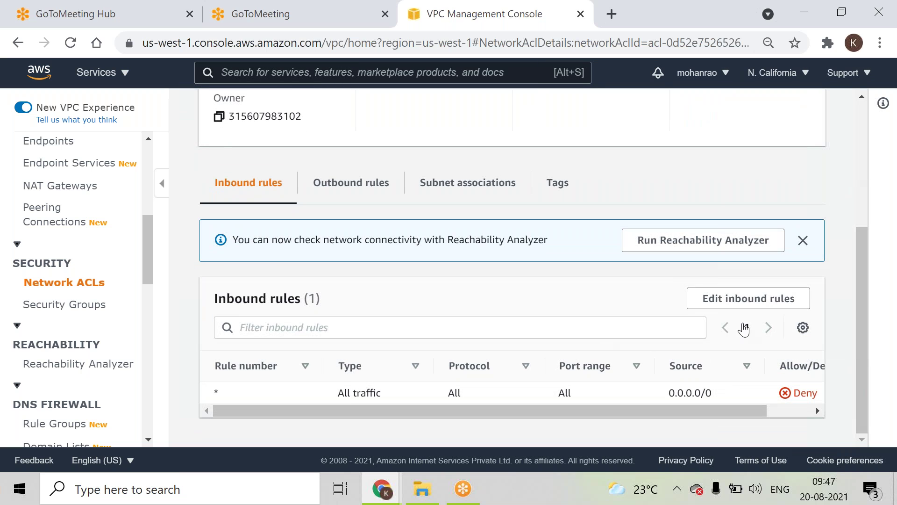
{"action": "left_click", "coordinate": [748, 298]}
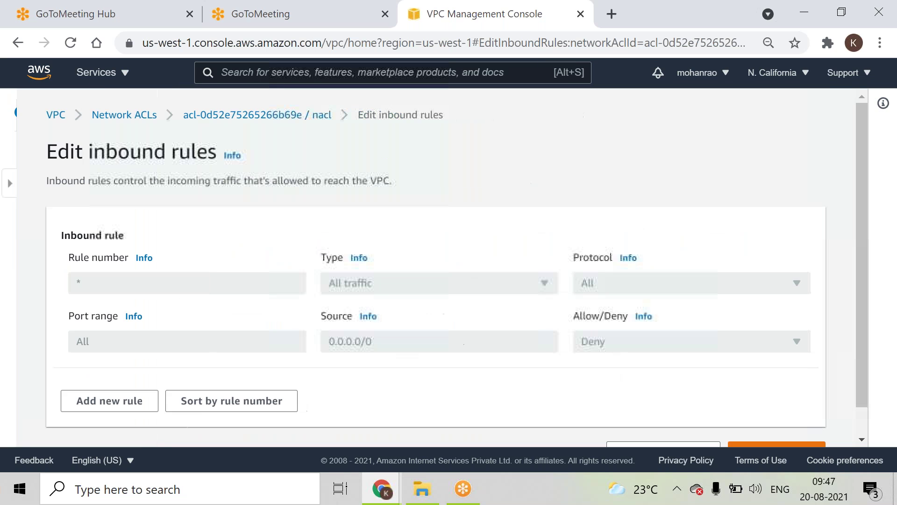
Add inbound rule 25 of type SSH (22), allowing source 0.0.0.0/0, and save the rules
{"action": "left_click_drag", "start_coordinate": [859, 197], "coordinate": [860, 232]}
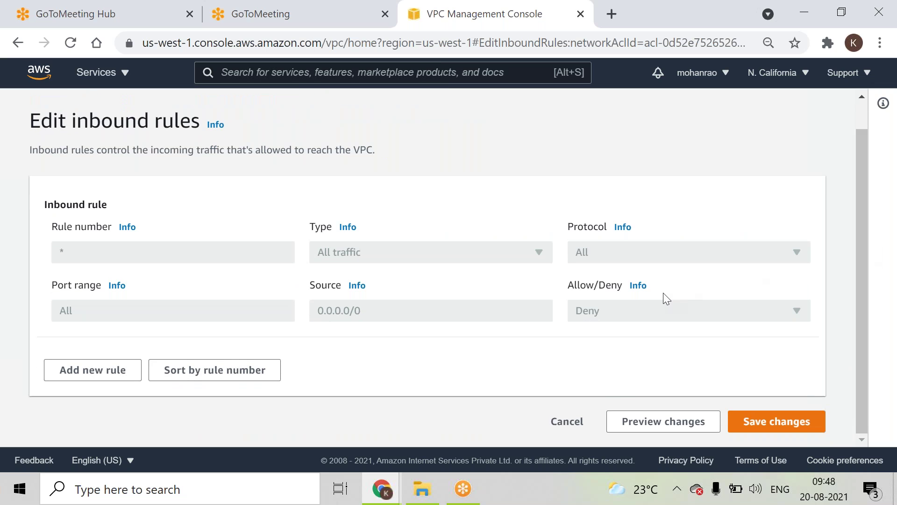
{"action": "left_click", "coordinate": [100, 369]}
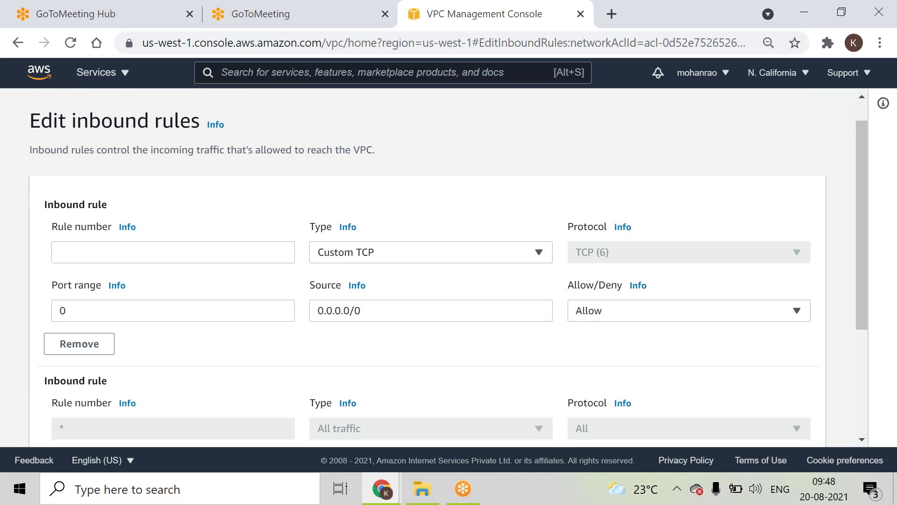
{"action": "left_click", "coordinate": [720, 311]}
{"action": "left_click_drag", "start_coordinate": [859, 232], "coordinate": [865, 298]}
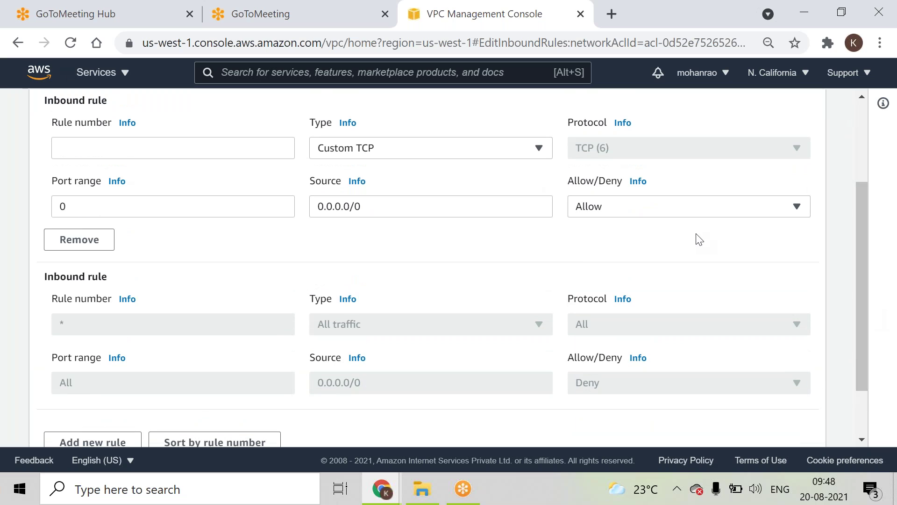
{"action": "left_click", "coordinate": [686, 212]}
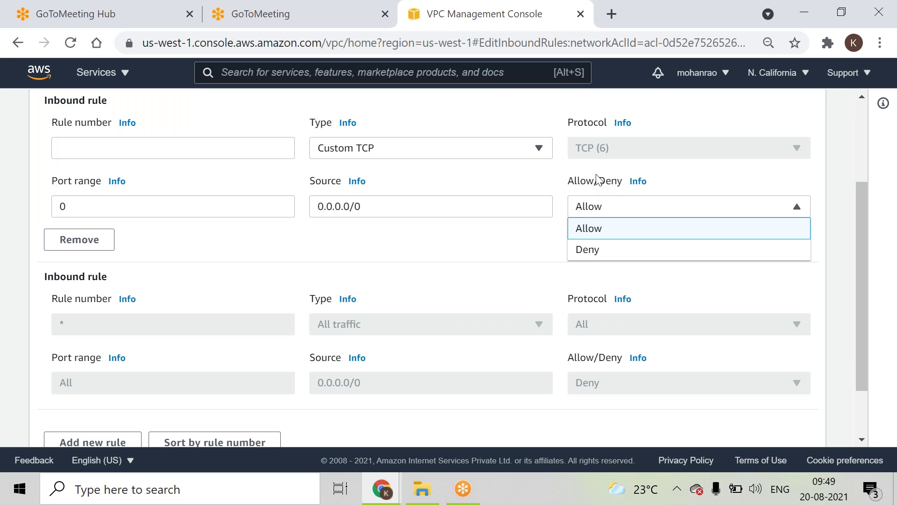
{"action": "left_click", "coordinate": [85, 149]}
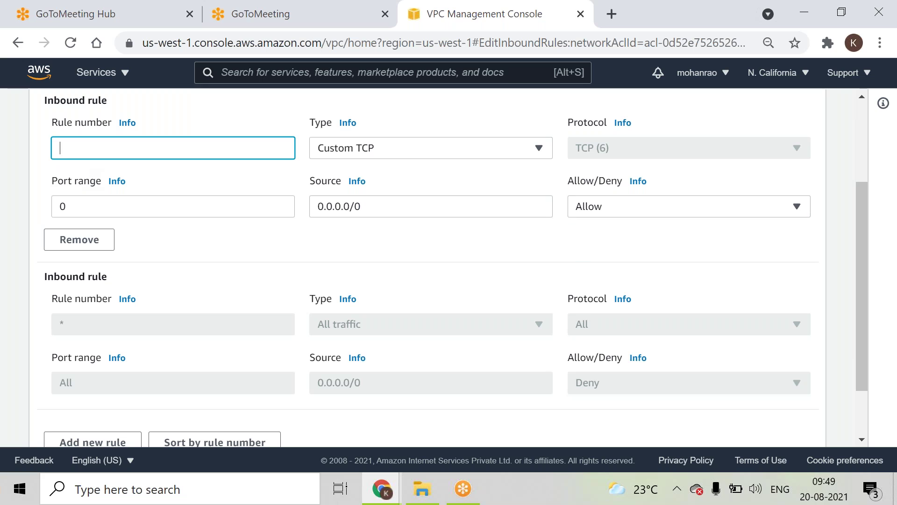
{"action": "type", "text": "25"}
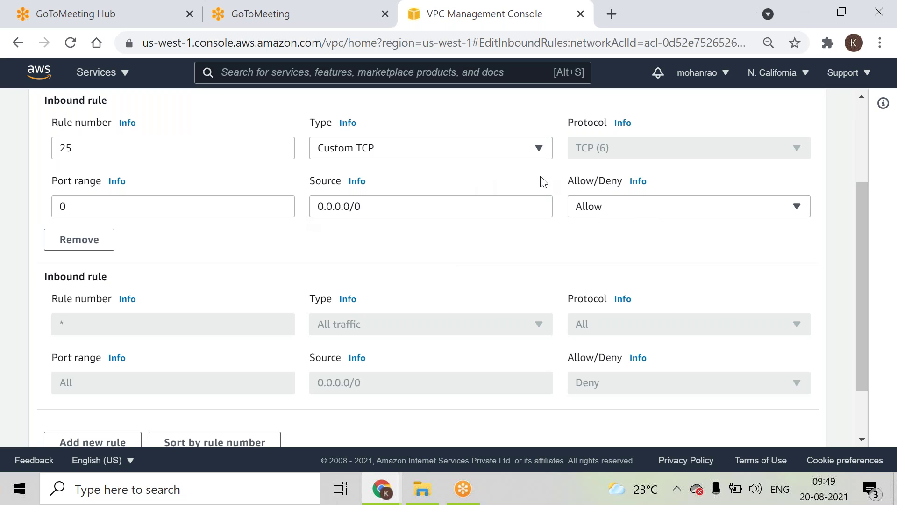
{"action": "left_click", "coordinate": [536, 150]}
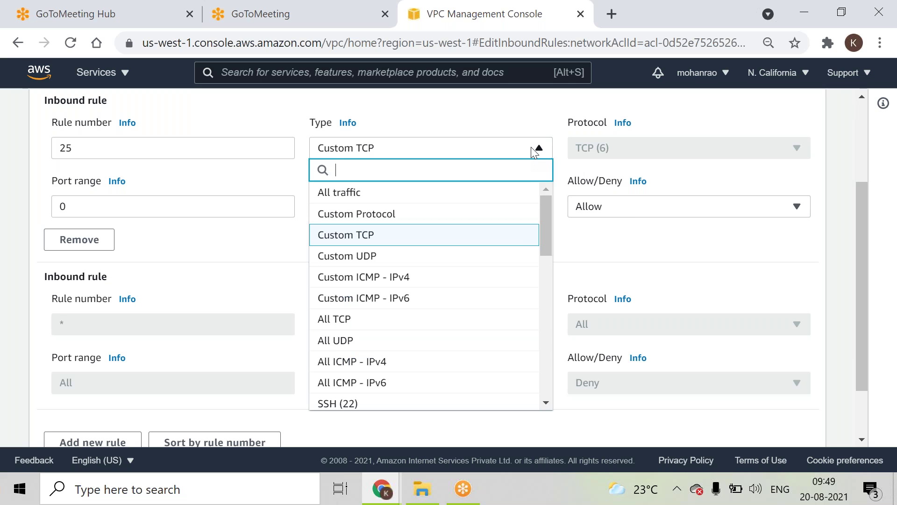
{"action": "left_click", "coordinate": [378, 403]}
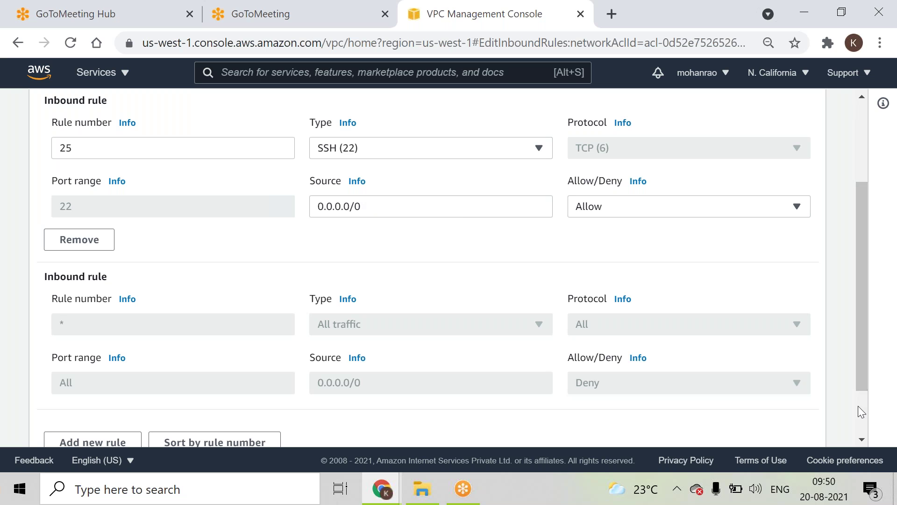
{"action": "scroll", "coordinate": [858, 406], "scroll_direction": "down", "scroll_amount": 2}
{"action": "left_click", "coordinate": [807, 427]}
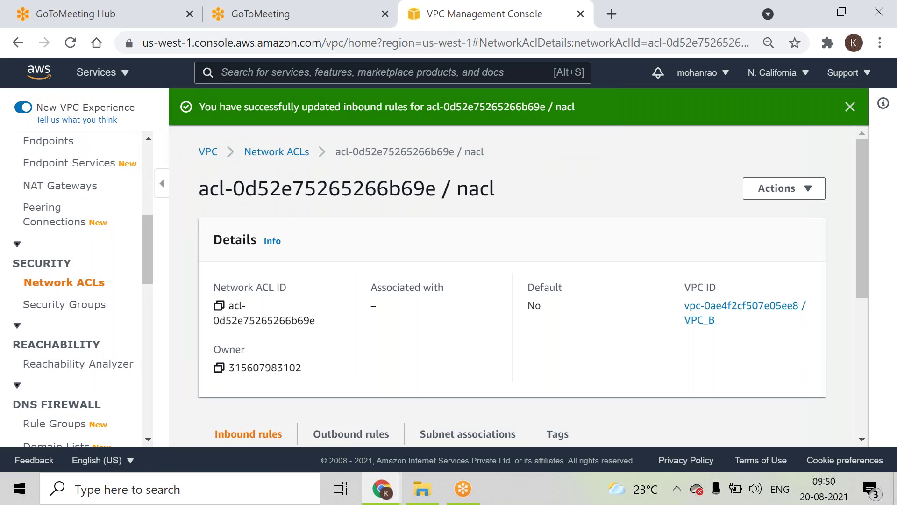
Reopen nacl's inbound rules for editing and change the SSH rule's number to 100
{"action": "left_click_drag", "start_coordinate": [864, 304], "coordinate": [863, 436]}
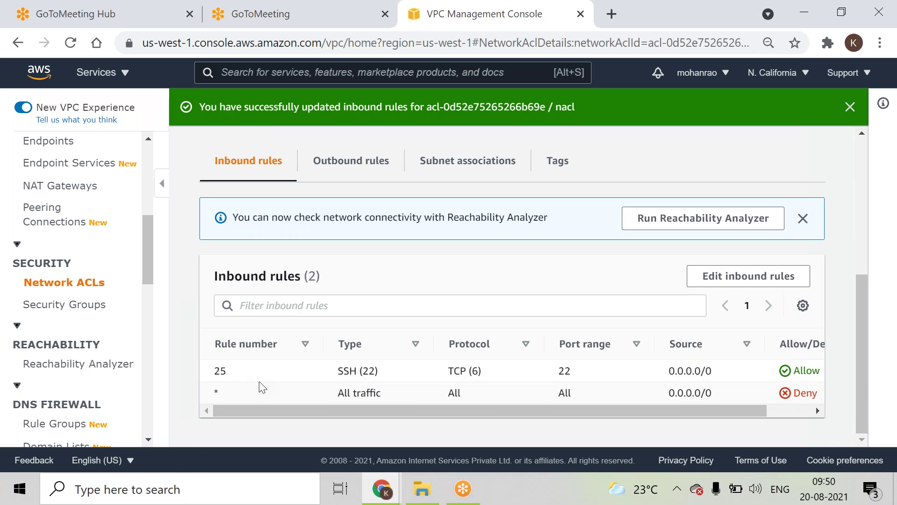
{"action": "left_click", "coordinate": [731, 279]}
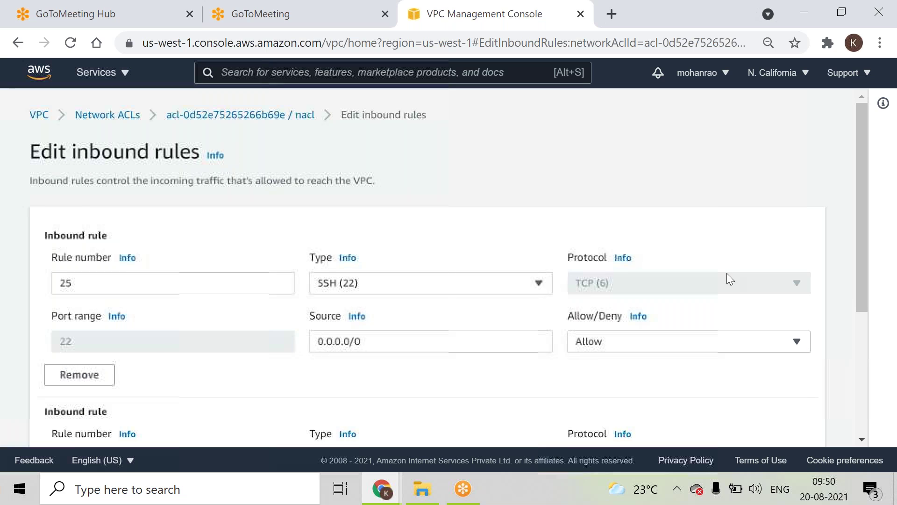
{"action": "left_click", "coordinate": [240, 283]}
{"action": "key", "text": "BackSpace"}
{"action": "key", "text": "BackSpace"}
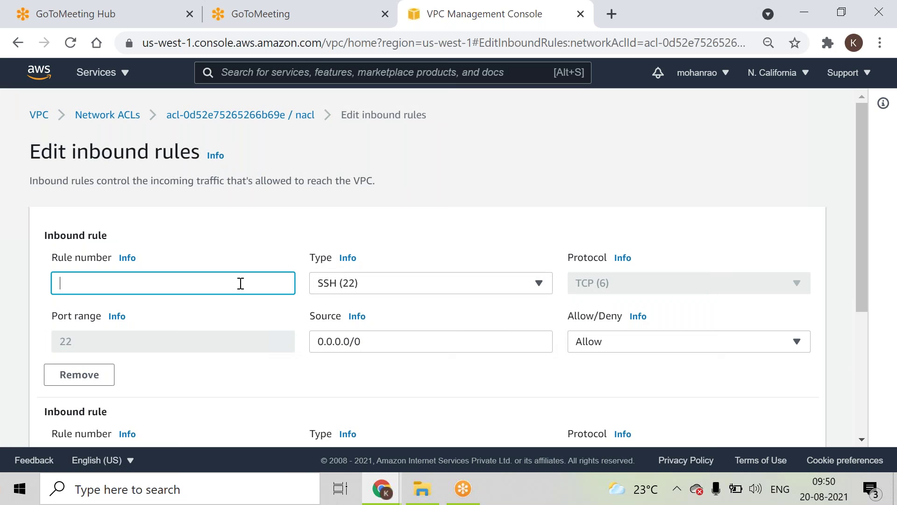
{"action": "type", "text": "100"}
Set the SSH rule to Deny for source 10.100.0.0/24 and save the inbound rules
{"action": "left_click", "coordinate": [687, 335]}
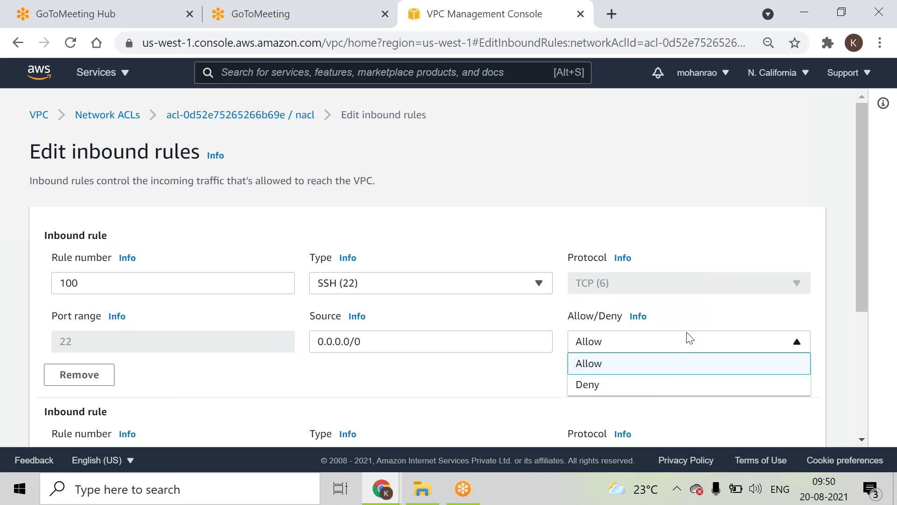
{"action": "left_click", "coordinate": [656, 385]}
{"action": "left_click", "coordinate": [395, 338]}
{"action": "key", "text": "ctrl+a"}
{"action": "type", "text": "10.100."}
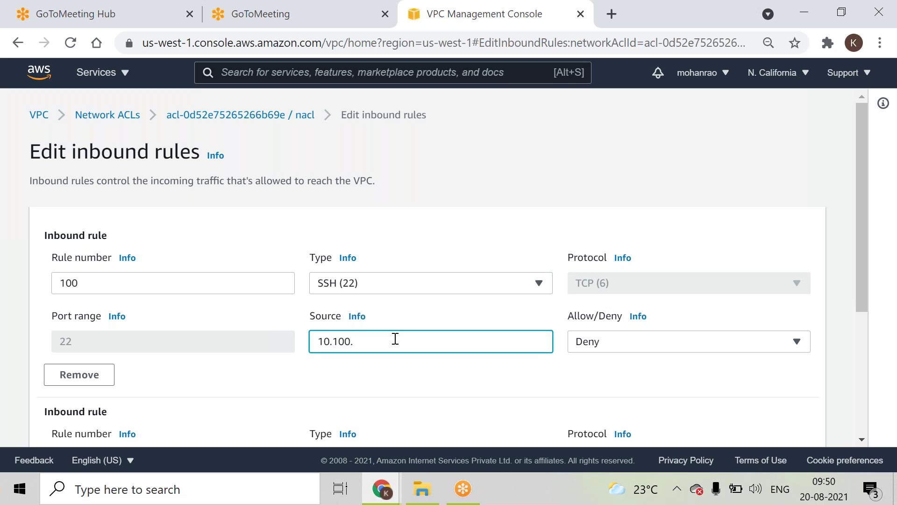
{"action": "type", "text": "0.0/24"}
{"action": "left_click_drag", "start_coordinate": [863, 192], "coordinate": [799, 387]}
{"action": "left_click", "coordinate": [786, 422]}
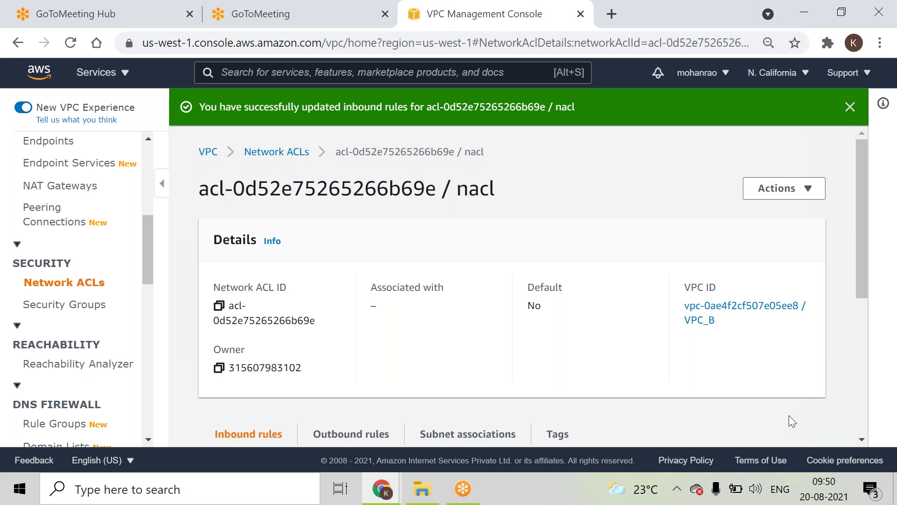
Reopen nacl's inbound rules for editing and add a new rule numbered 45
{"action": "left_click", "coordinate": [859, 321]}
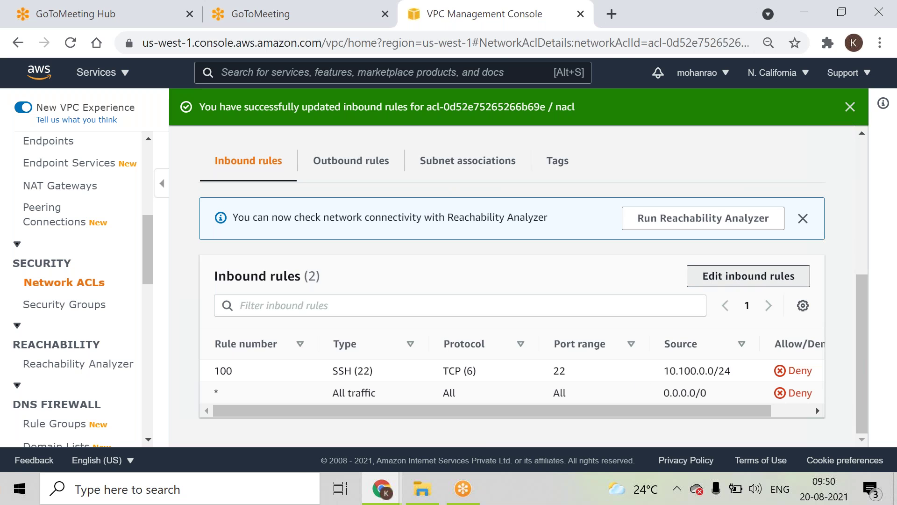
{"action": "left_click", "coordinate": [748, 275]}
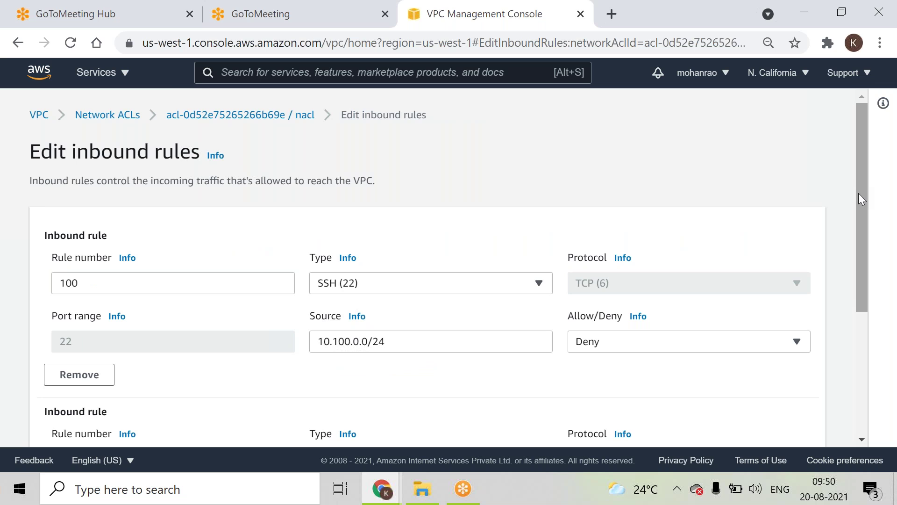
{"action": "scroll", "coordinate": [859, 198], "scroll_direction": "down", "scroll_amount": 5}
{"action": "scroll", "coordinate": [836, 305], "scroll_direction": "up", "scroll_amount": 3}
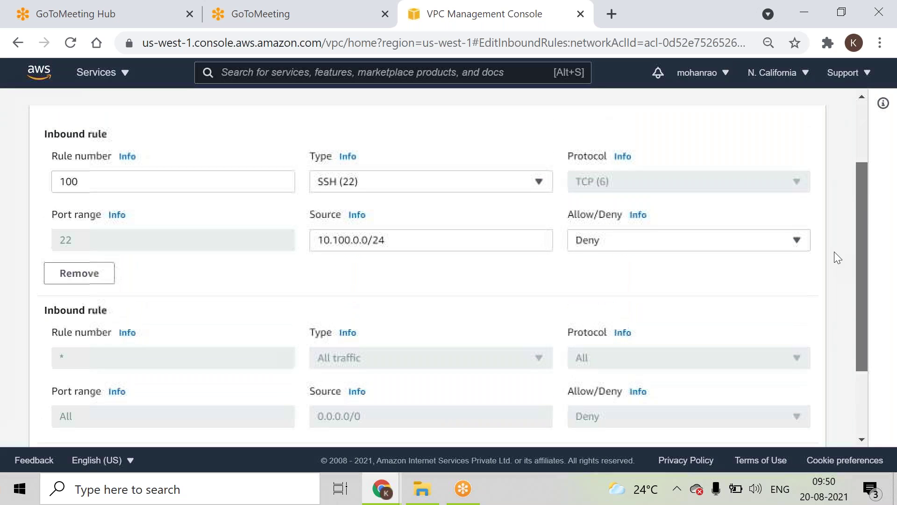
{"action": "scroll", "coordinate": [834, 251], "scroll_direction": "up", "scroll_amount": 3}
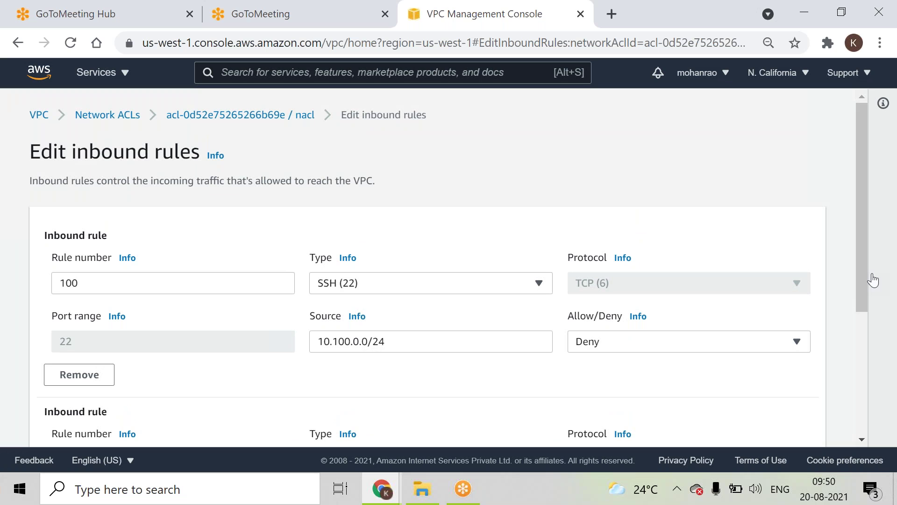
{"action": "left_click_drag", "start_coordinate": [865, 273], "coordinate": [848, 421]}
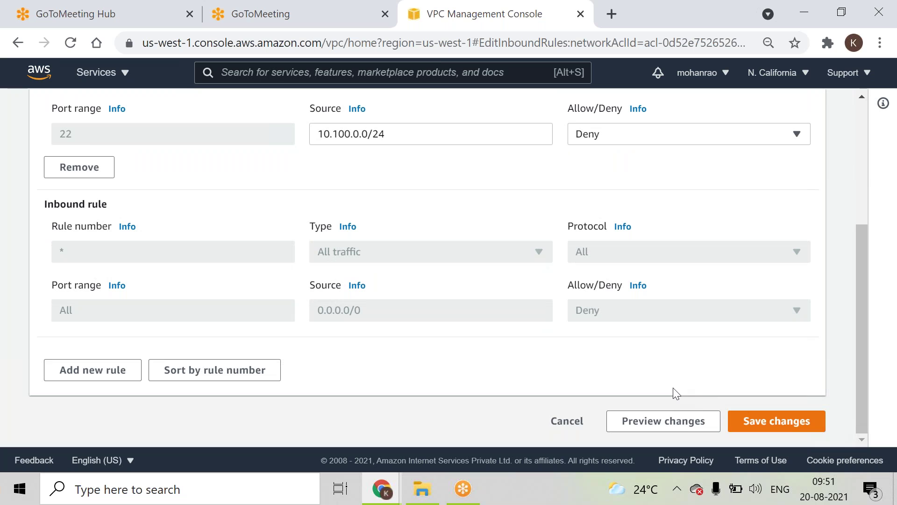
{"action": "left_click", "coordinate": [105, 386]}
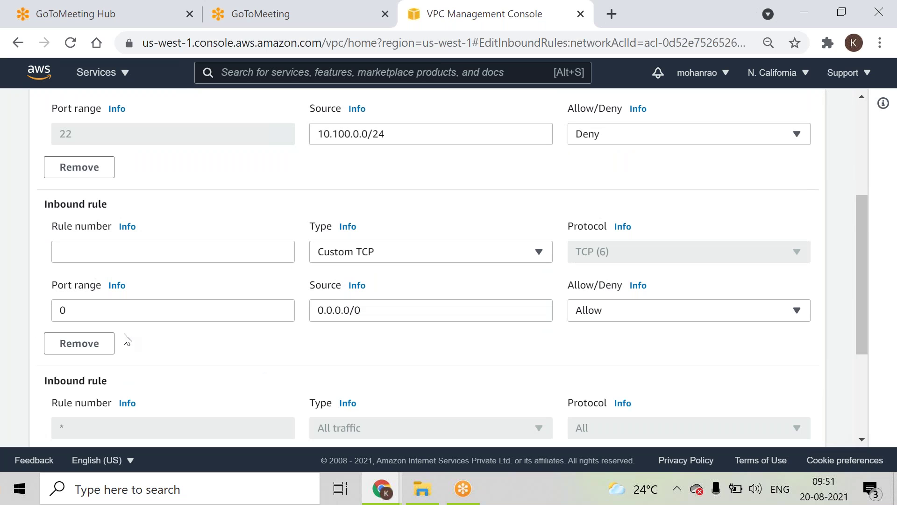
{"action": "left_click", "coordinate": [225, 253]}
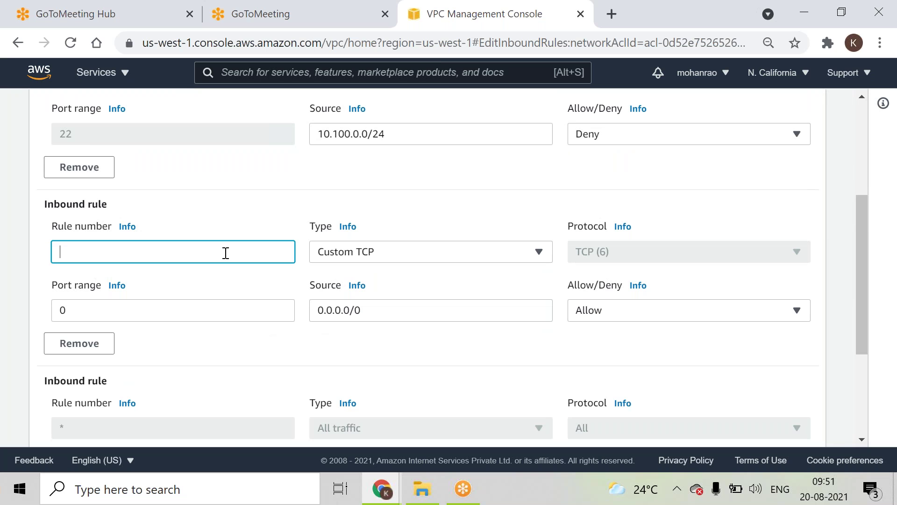
{"action": "type", "text": "45"}
Set inbound rule 45 to Deny and choose SSH (22) as its type
{"action": "left_click", "coordinate": [588, 316]}
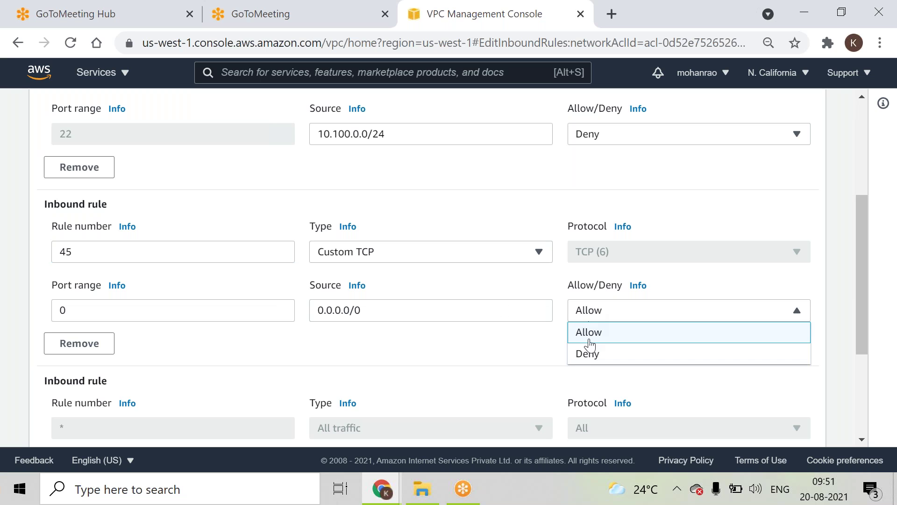
{"action": "left_click", "coordinate": [587, 354]}
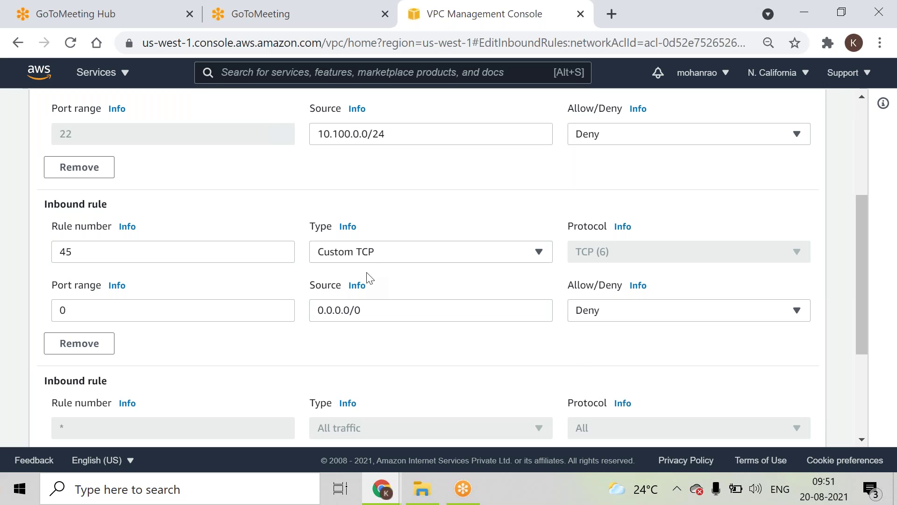
{"action": "left_click", "coordinate": [366, 255]}
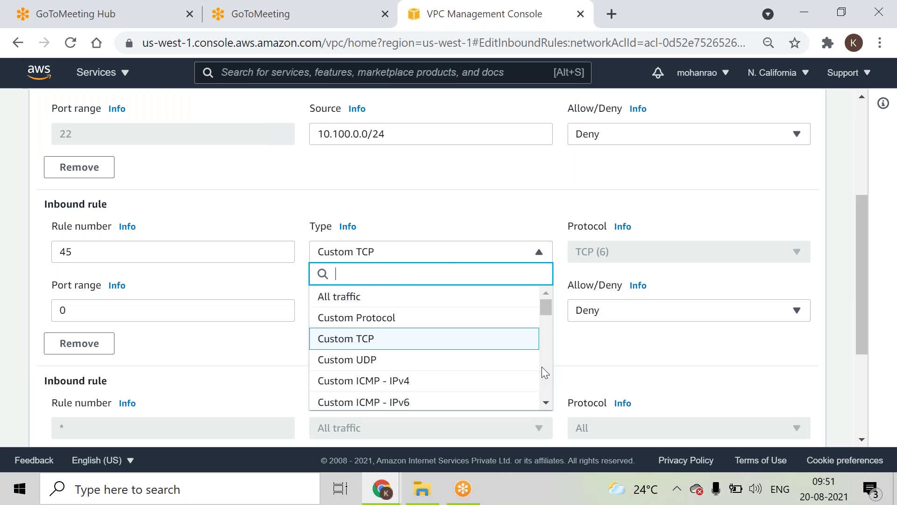
{"action": "scroll", "coordinate": [542, 366], "scroll_direction": "down", "scroll_amount": 4}
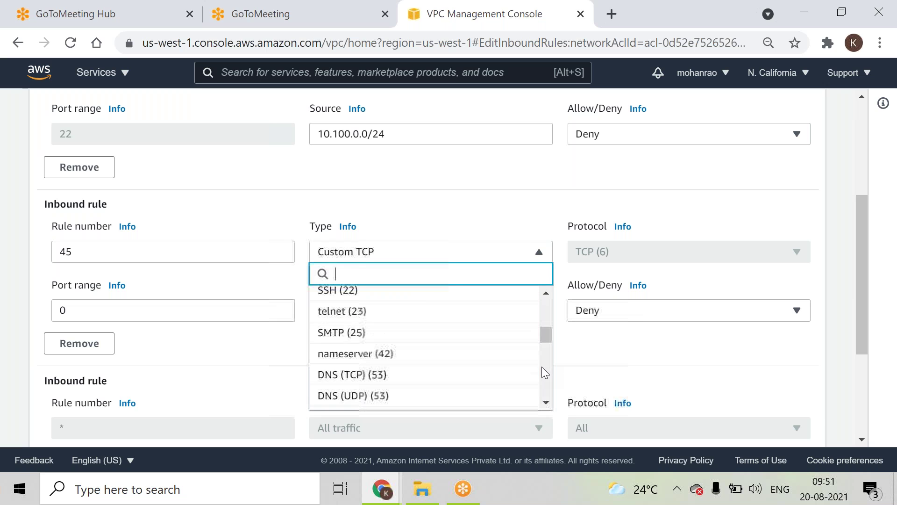
{"action": "left_click", "coordinate": [410, 293]}
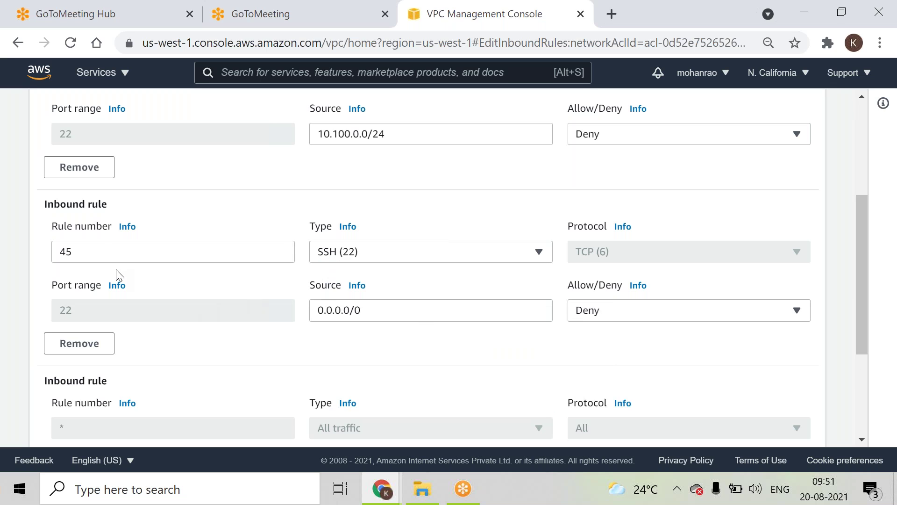
Compare the rule numbers of the two SSH rules and save the inbound rules
{"action": "double_click", "coordinate": [98, 247]}
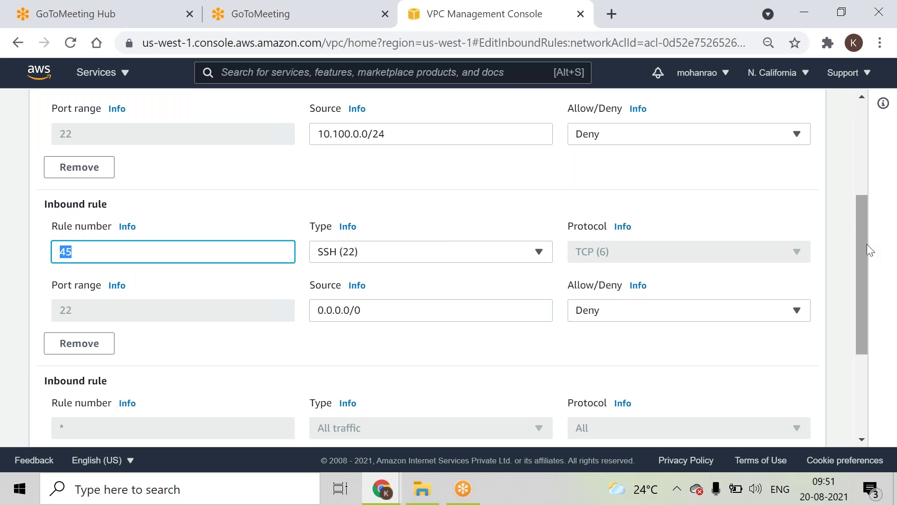
{"action": "left_click_drag", "start_coordinate": [867, 237], "coordinate": [862, 124]}
{"action": "left_click", "coordinate": [87, 245]}
{"action": "double_click", "coordinate": [87, 245]}
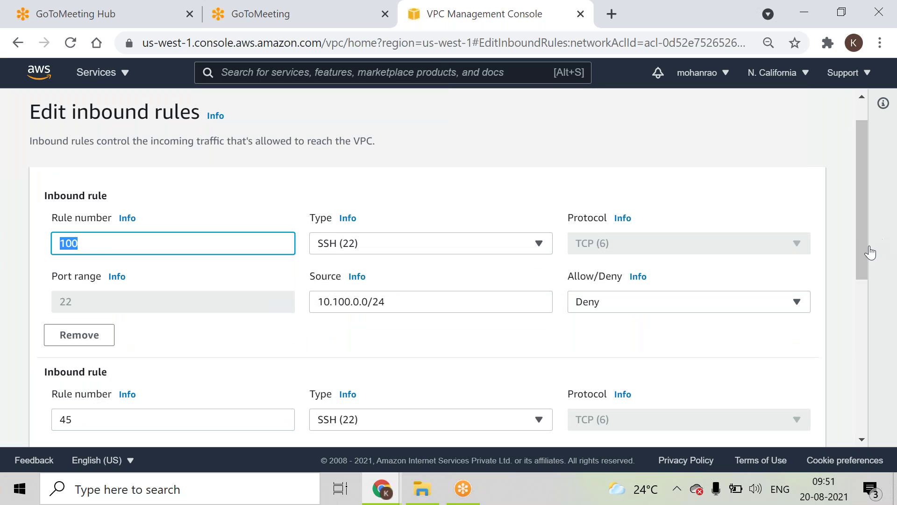
{"action": "left_click_drag", "start_coordinate": [866, 257], "coordinate": [859, 446]}
{"action": "left_click", "coordinate": [794, 428]}
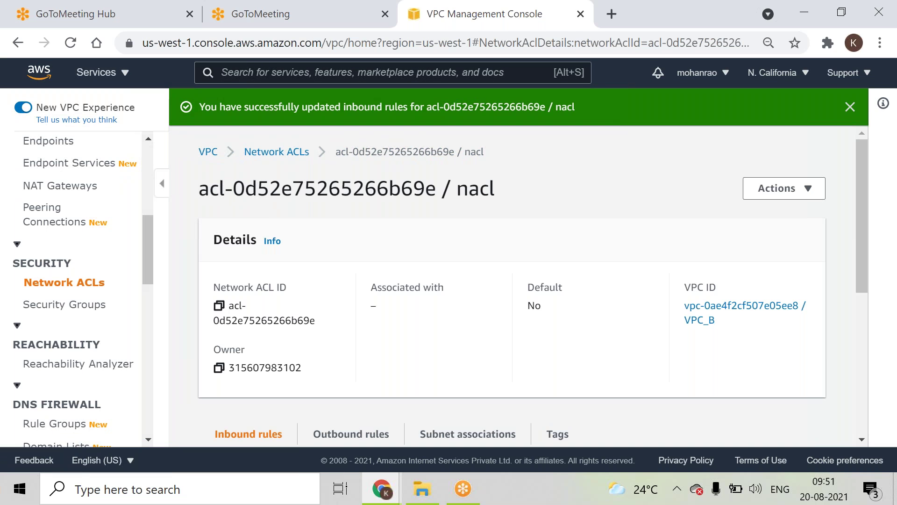
Check nacl's saved inbound rules list and reopen the rules for editing to review both SSH entries
{"action": "left_click_drag", "start_coordinate": [859, 245], "coordinate": [865, 405]}
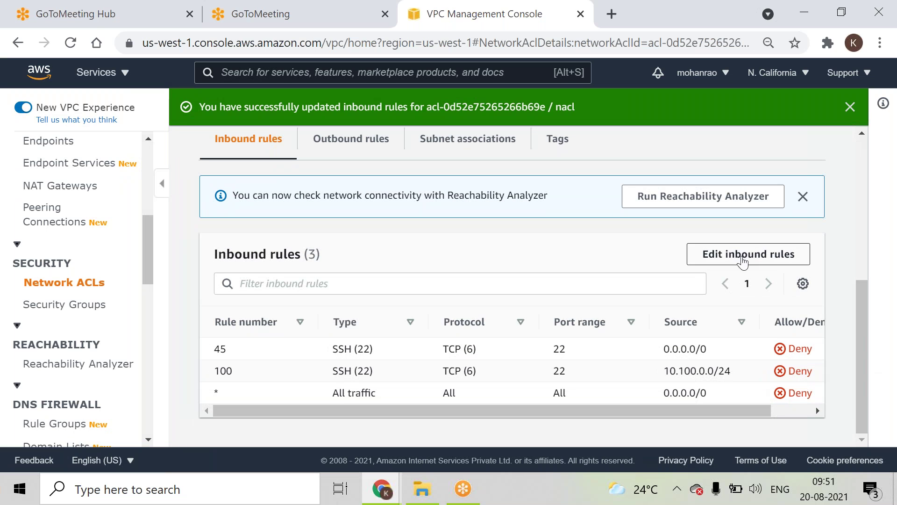
{"action": "left_click", "coordinate": [742, 257]}
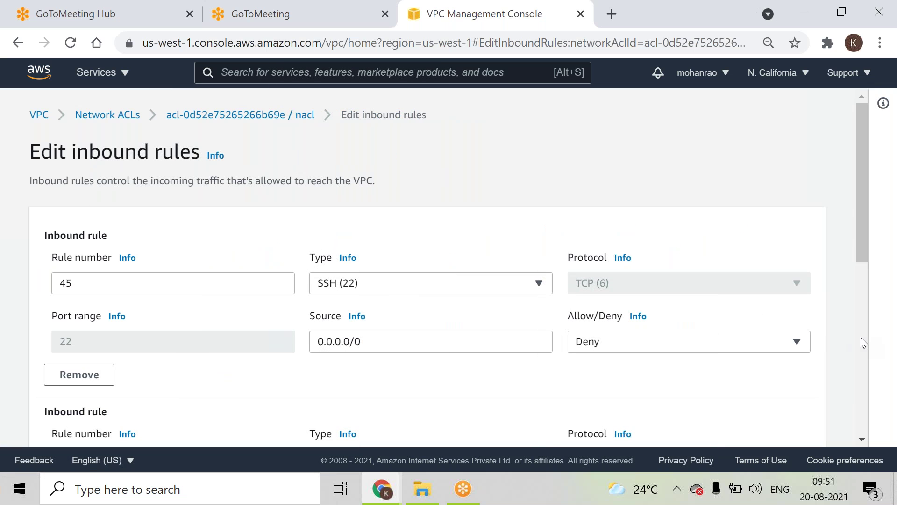
{"action": "left_click", "coordinate": [860, 335]}
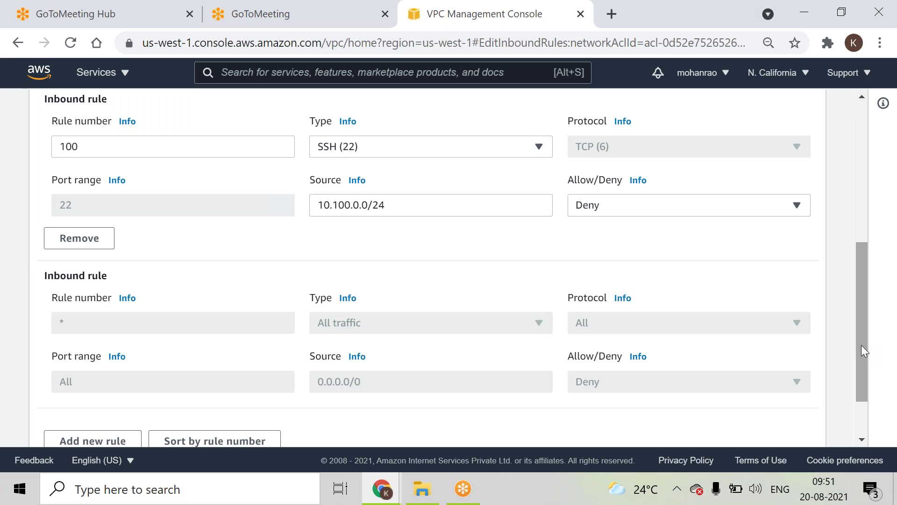
{"action": "scroll", "coordinate": [862, 344], "scroll_direction": "down", "scroll_amount": 2}
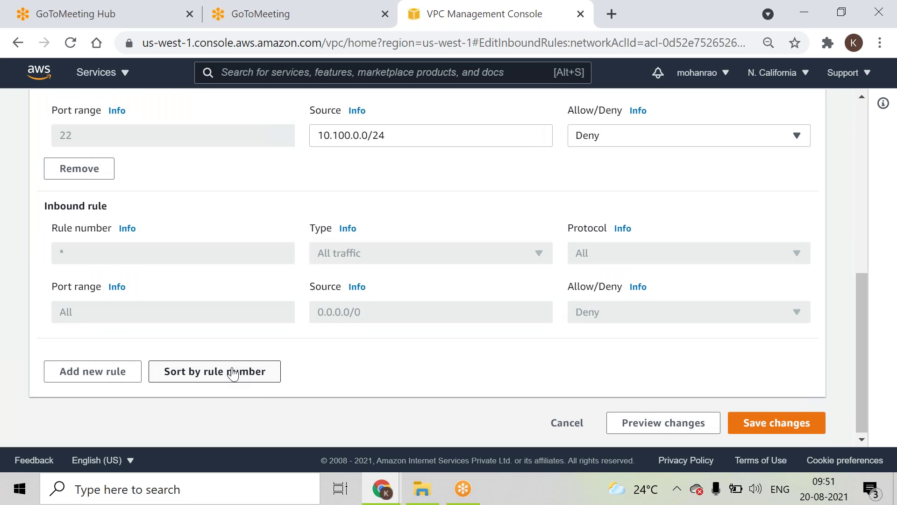
{"action": "left_click_drag", "start_coordinate": [862, 358], "coordinate": [859, 240]}
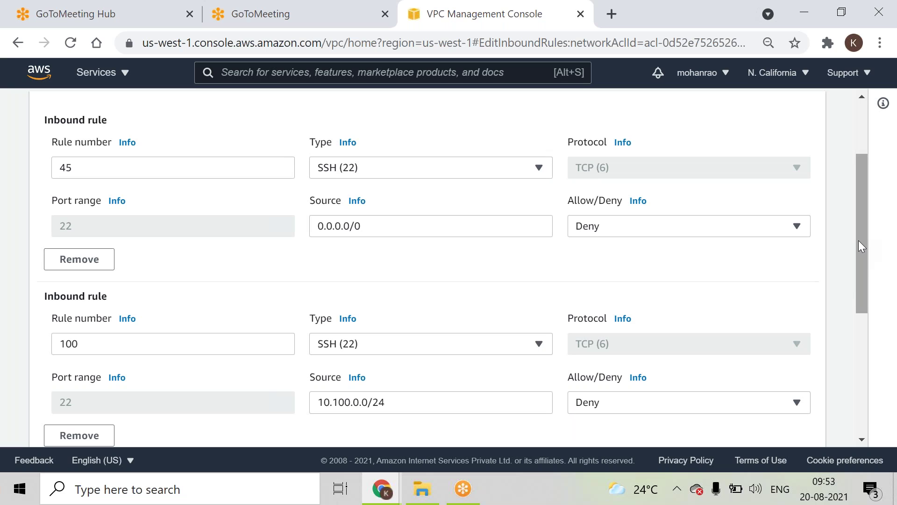
Switch to the Chrome window with the AWS Network ACLs documentation and highlight parts of its introductory paragraph
{"action": "left_click", "coordinate": [383, 489]}
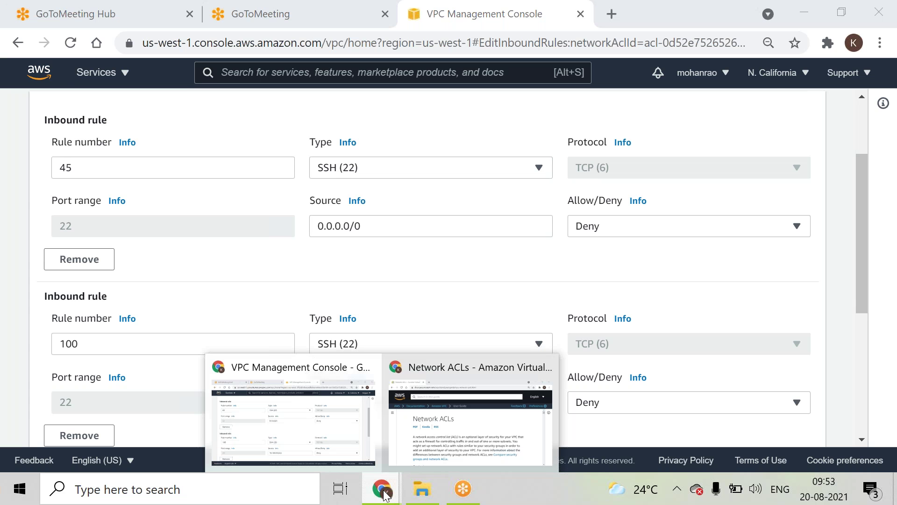
{"action": "left_click", "coordinate": [447, 428]}
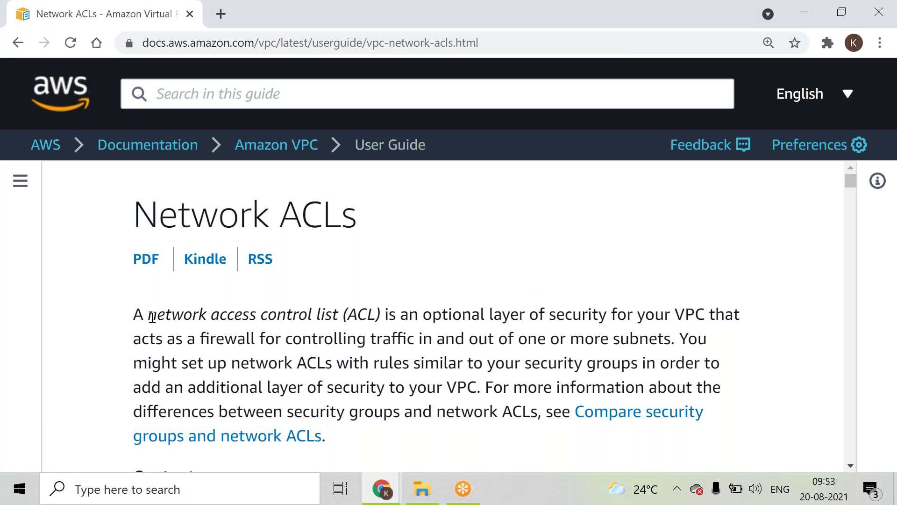
{"action": "left_click_drag", "start_coordinate": [134, 312], "coordinate": [365, 389]}
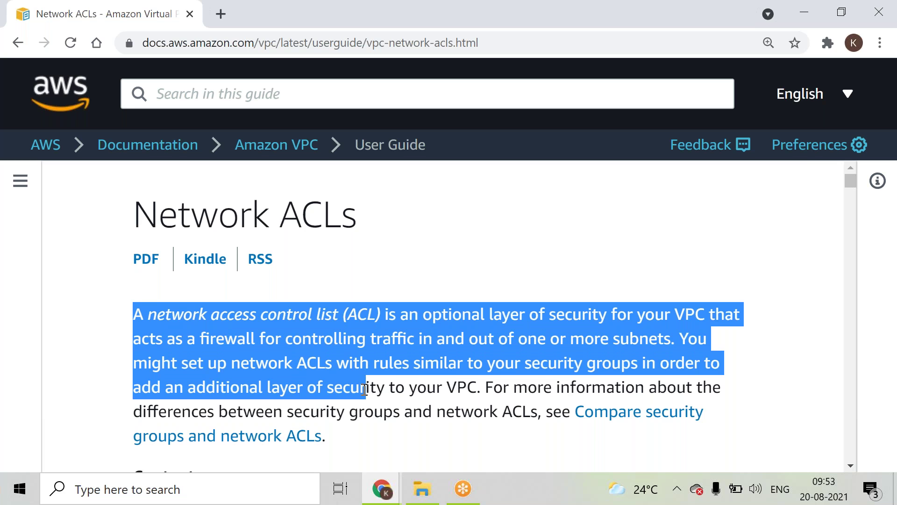
{"action": "left_click", "coordinate": [364, 389]}
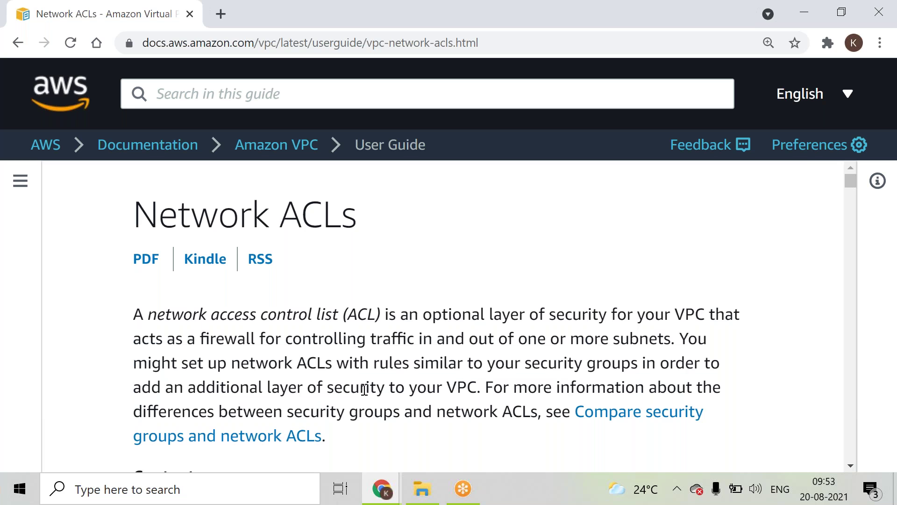
{"action": "double_click", "coordinate": [599, 335]}
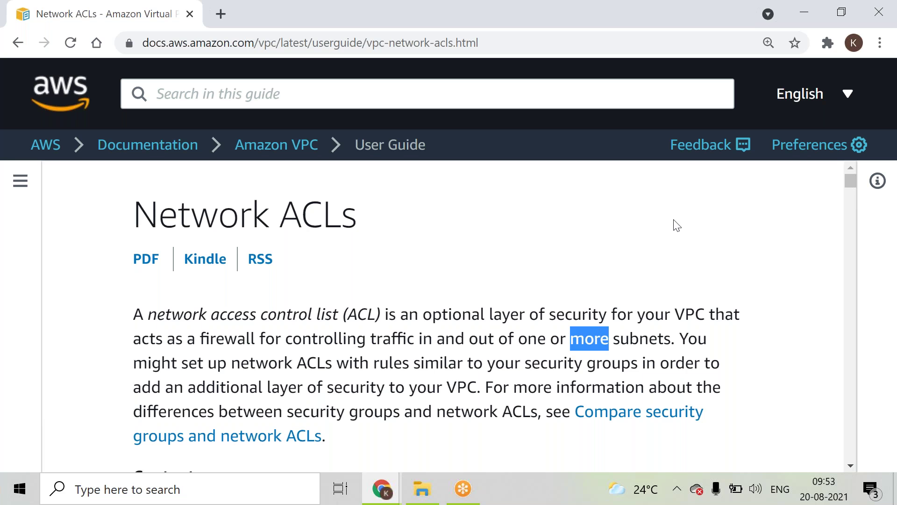
Find the Network ACL basics section and highlight the whole point about the numbered list of rules
{"action": "scroll", "coordinate": [676, 225], "scroll_direction": "down", "scroll_amount": 10}
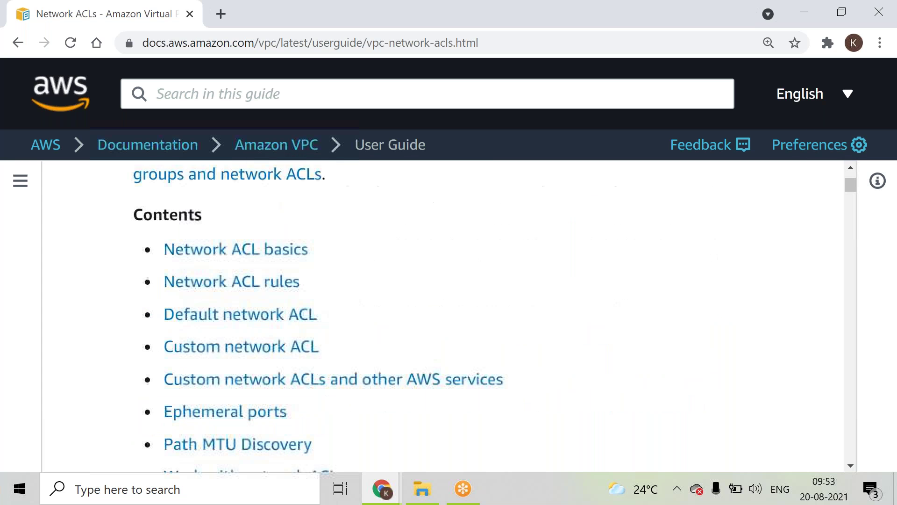
{"action": "scroll", "coordinate": [442, 318], "scroll_direction": "down", "scroll_amount": 2}
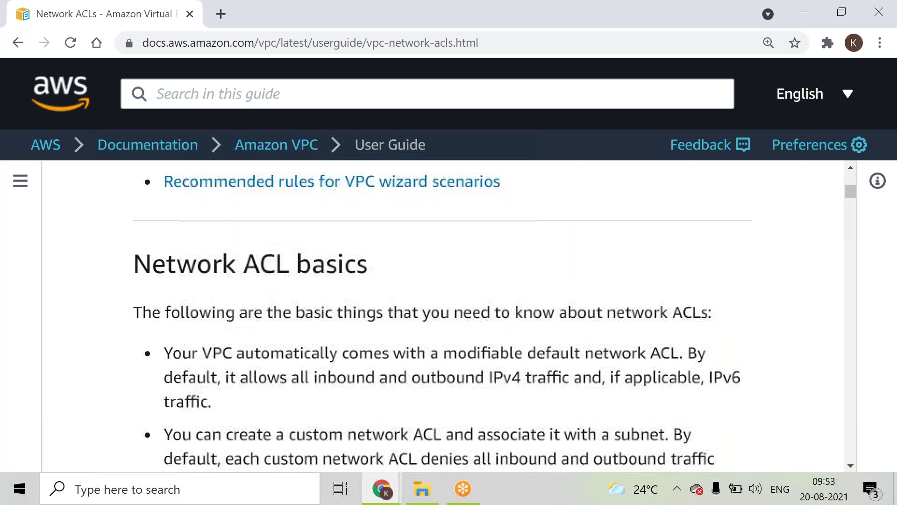
{"action": "scroll", "coordinate": [442, 319], "scroll_direction": "down", "scroll_amount": 6}
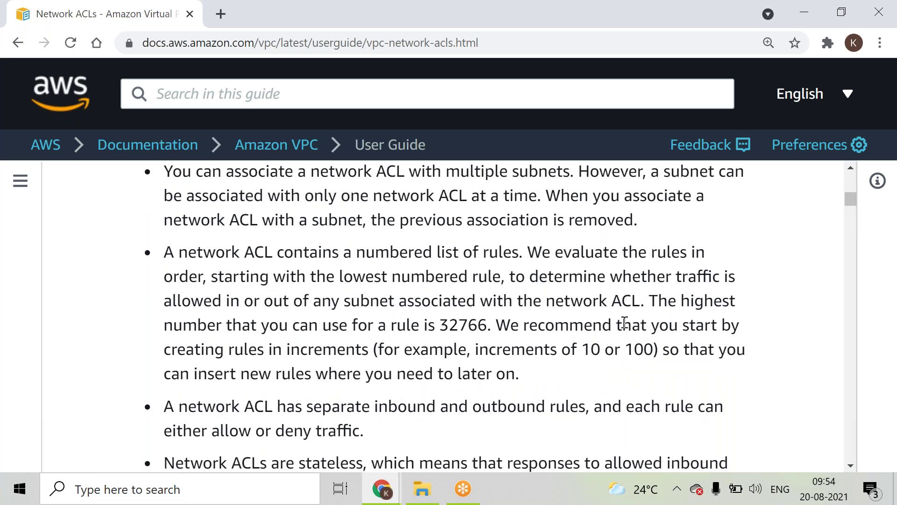
{"action": "left_click_drag", "start_coordinate": [519, 374], "coordinate": [162, 263]}
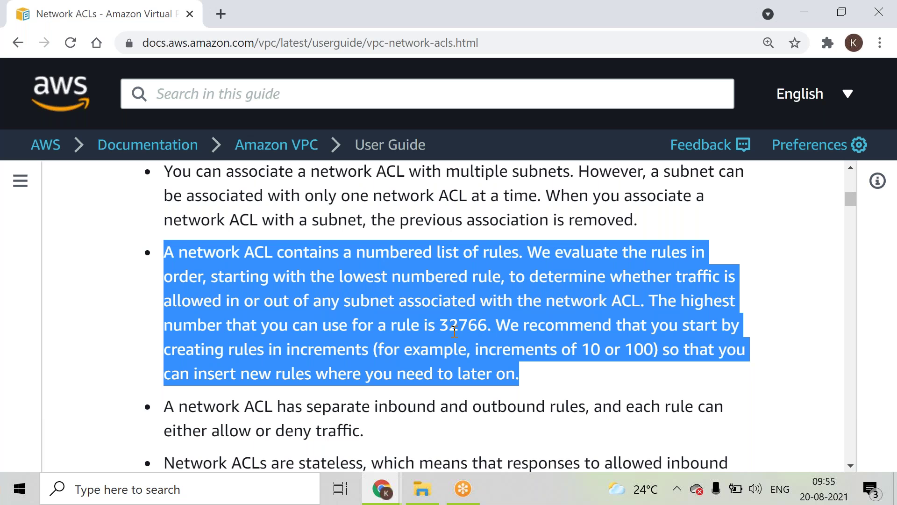
Highlight the basics point about network ACLs being stateless and return to the beginning of the Network ACL basics section
{"action": "scroll", "coordinate": [455, 331], "scroll_direction": "down", "scroll_amount": 4}
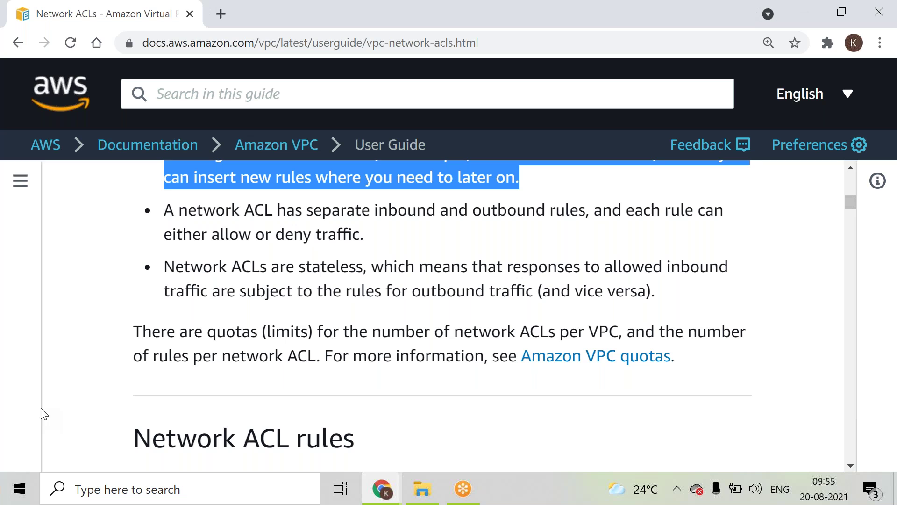
{"action": "left_click_drag", "start_coordinate": [162, 258], "coordinate": [391, 333]}
{"action": "left_click", "coordinate": [481, 254]}
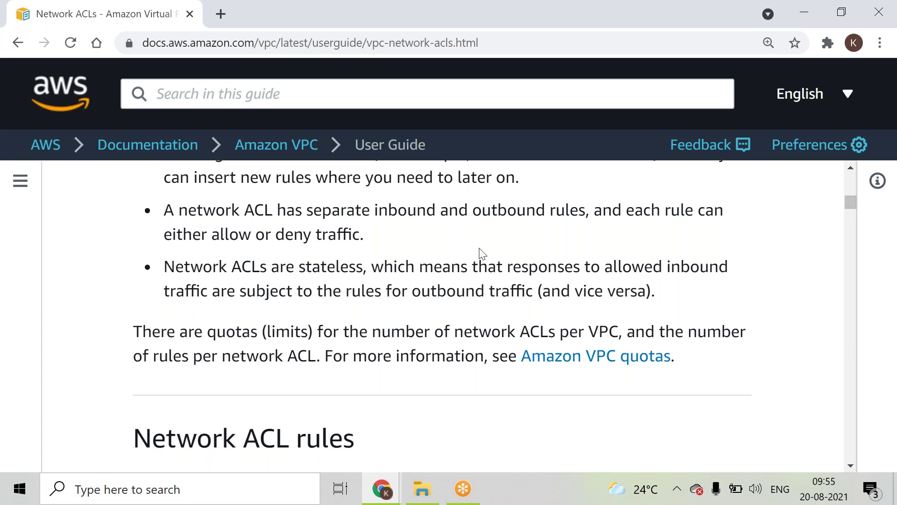
{"action": "left_click_drag", "start_coordinate": [482, 254], "coordinate": [655, 292]}
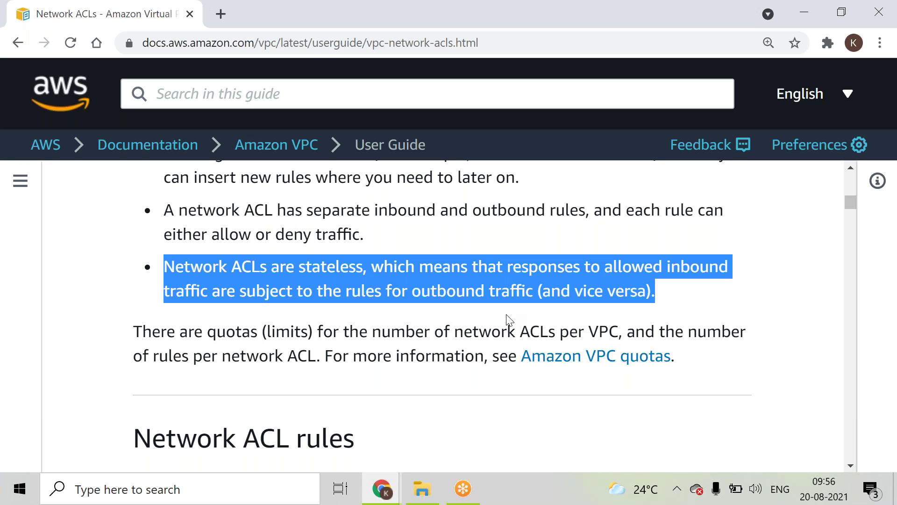
{"action": "left_click", "coordinate": [575, 235]}
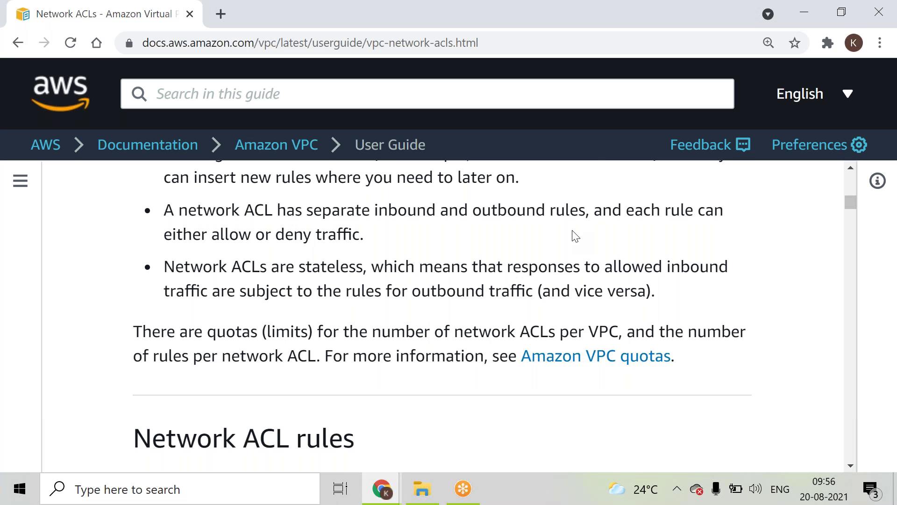
{"action": "scroll", "coordinate": [575, 235], "scroll_direction": "up", "scroll_amount": 4}
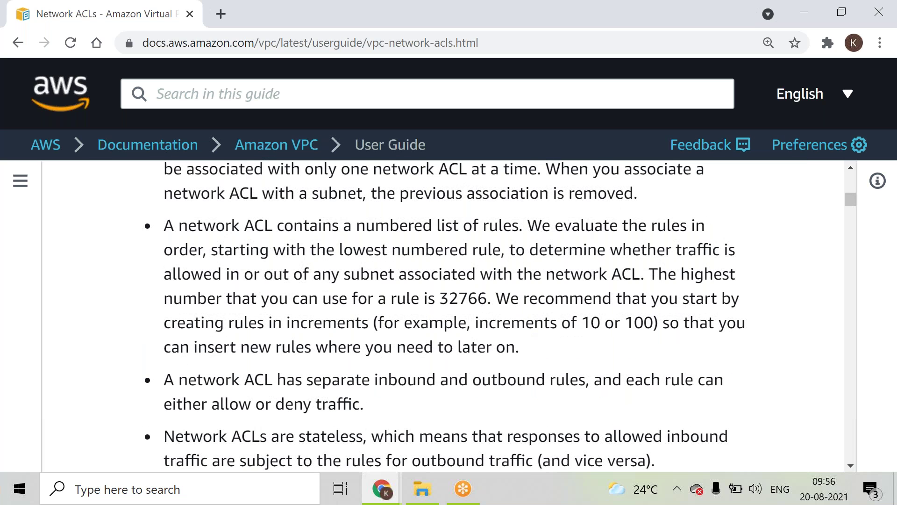
{"action": "scroll", "coordinate": [575, 235], "scroll_direction": "up", "scroll_amount": 8}
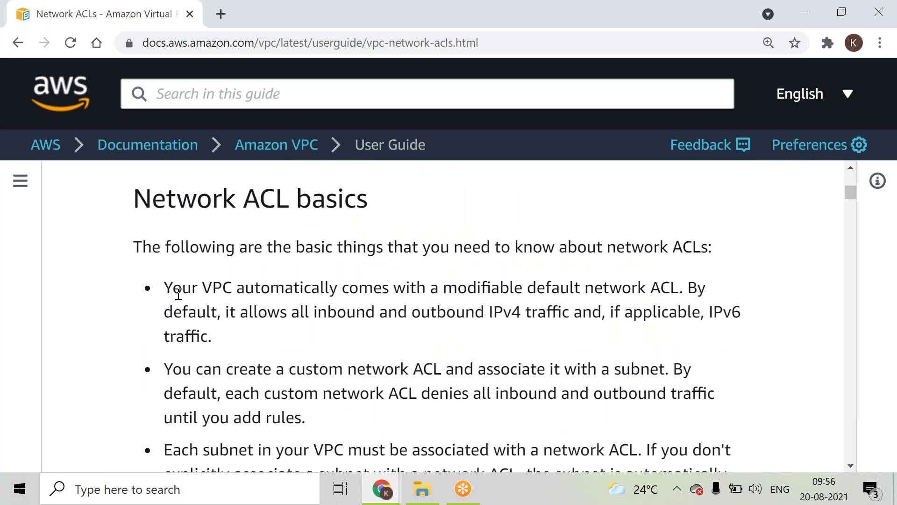
Review the Network ACL basics list from the default and custom network ACL points through the stateless point
{"action": "left_click_drag", "start_coordinate": [160, 287], "coordinate": [173, 288]}
{"action": "scroll", "coordinate": [437, 316], "scroll_direction": "down", "scroll_amount": 1}
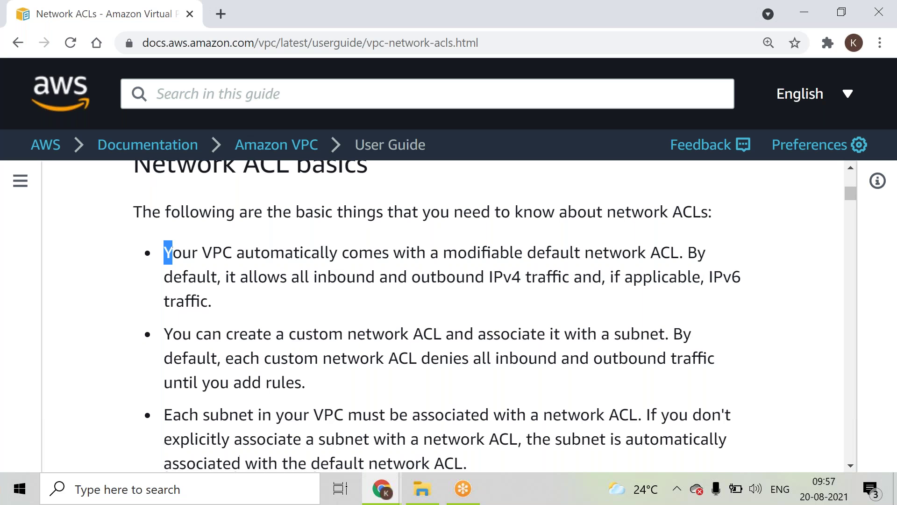
{"action": "scroll", "coordinate": [156, 300], "scroll_direction": "down", "scroll_amount": 2}
{"action": "left_click_drag", "start_coordinate": [408, 272], "coordinate": [410, 271]}
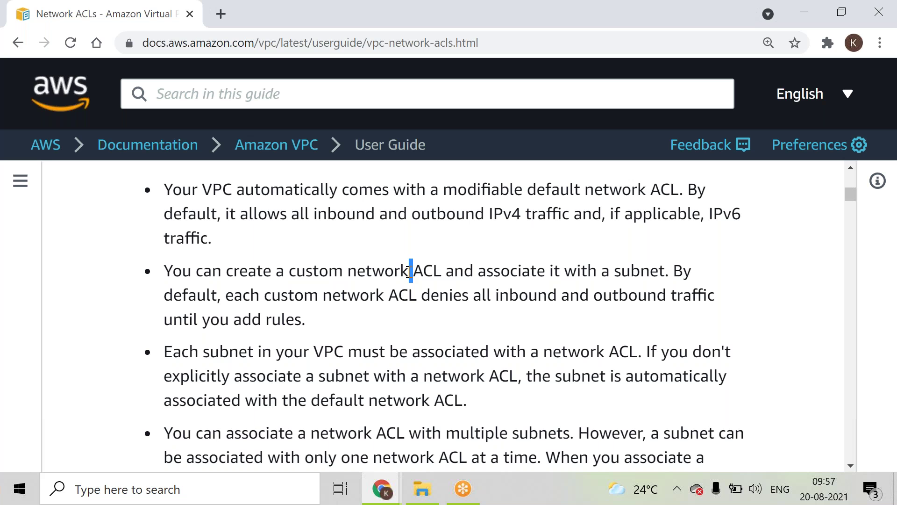
{"action": "scroll", "coordinate": [409, 270], "scroll_direction": "down", "scroll_amount": 5}
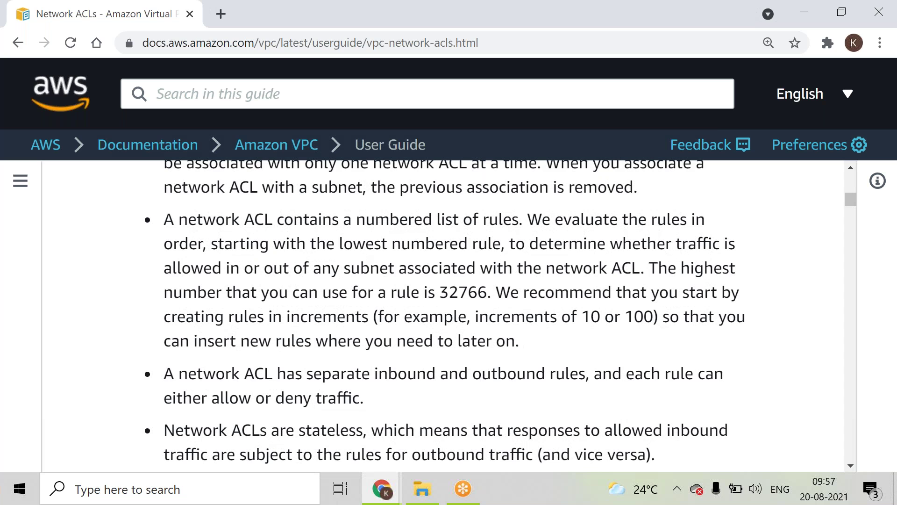
Find the Network ACL rules section and highlight the whole explanation of the Rule number part
{"action": "scroll", "coordinate": [439, 313], "scroll_direction": "down", "scroll_amount": 9}
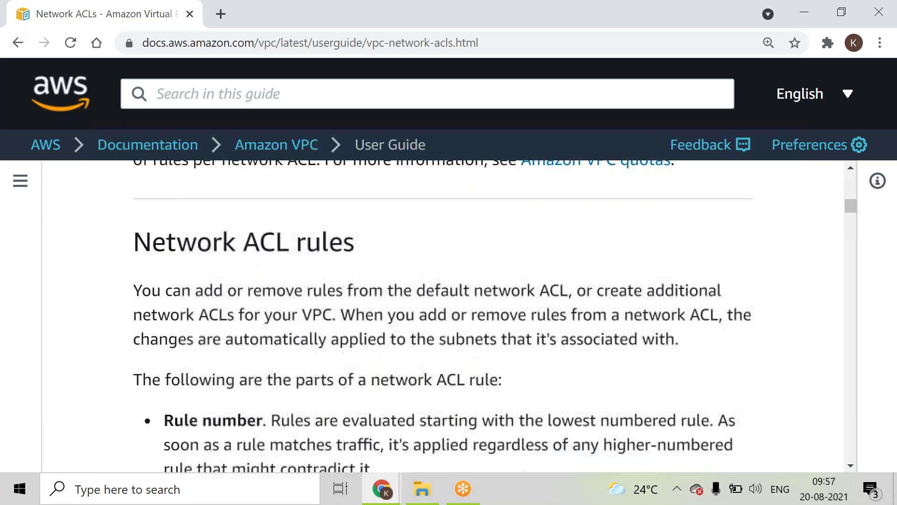
{"action": "scroll", "coordinate": [442, 315], "scroll_direction": "down", "scroll_amount": 1}
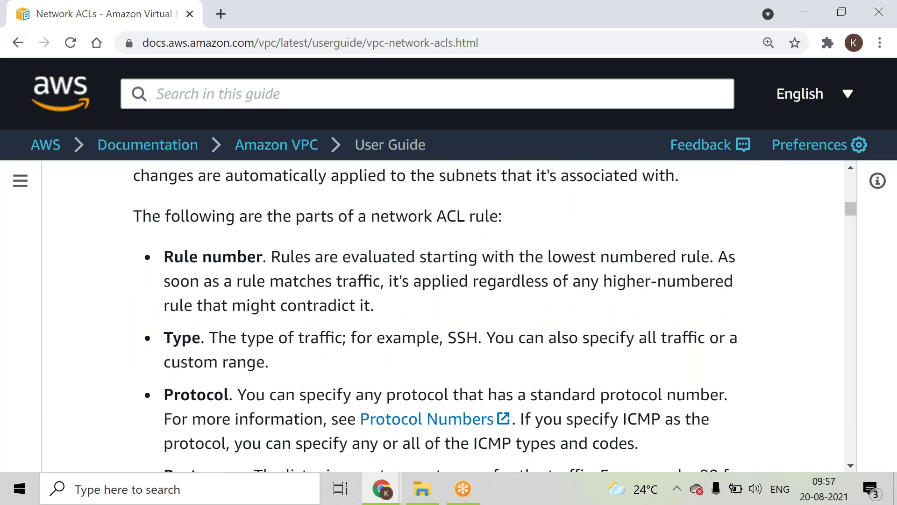
{"action": "scroll", "coordinate": [442, 316], "scroll_direction": "up", "scroll_amount": 1}
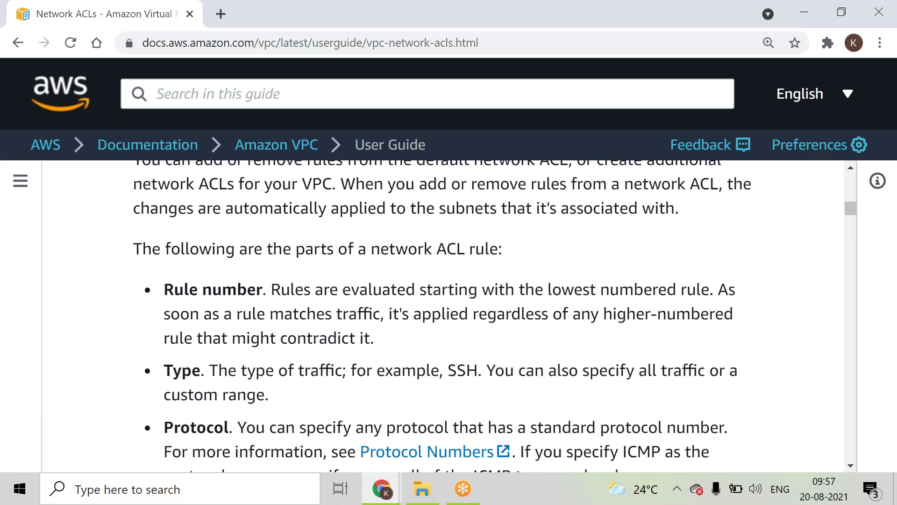
{"action": "scroll", "coordinate": [495, 315], "scroll_direction": "up", "scroll_amount": 1}
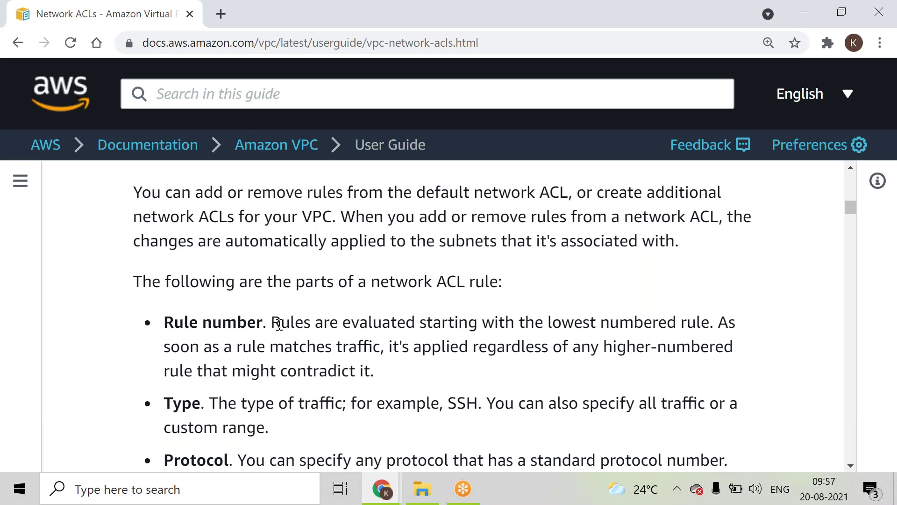
{"action": "left_click_drag", "start_coordinate": [279, 323], "coordinate": [423, 379]}
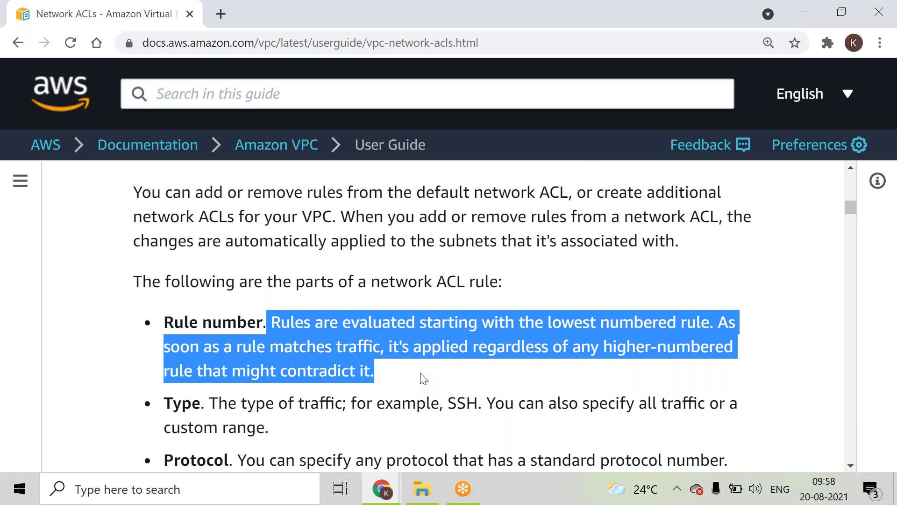
Review the remaining parts of a network ACL rule, from Type to Allow/Deny, and continue to the Default network ACL section
{"action": "scroll", "coordinate": [423, 378], "scroll_direction": "down", "scroll_amount": 5}
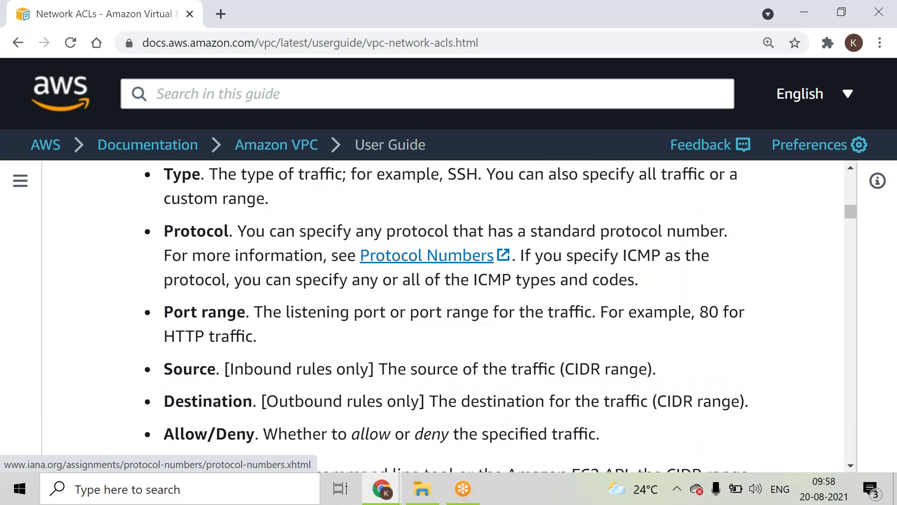
{"action": "scroll", "coordinate": [427, 255], "scroll_direction": "down", "scroll_amount": 1}
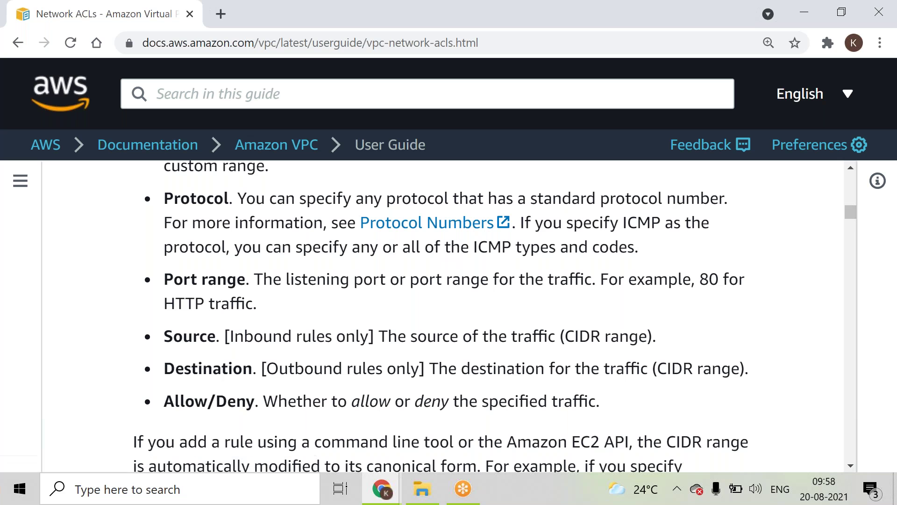
{"action": "scroll", "coordinate": [441, 316], "scroll_direction": "down", "scroll_amount": 5}
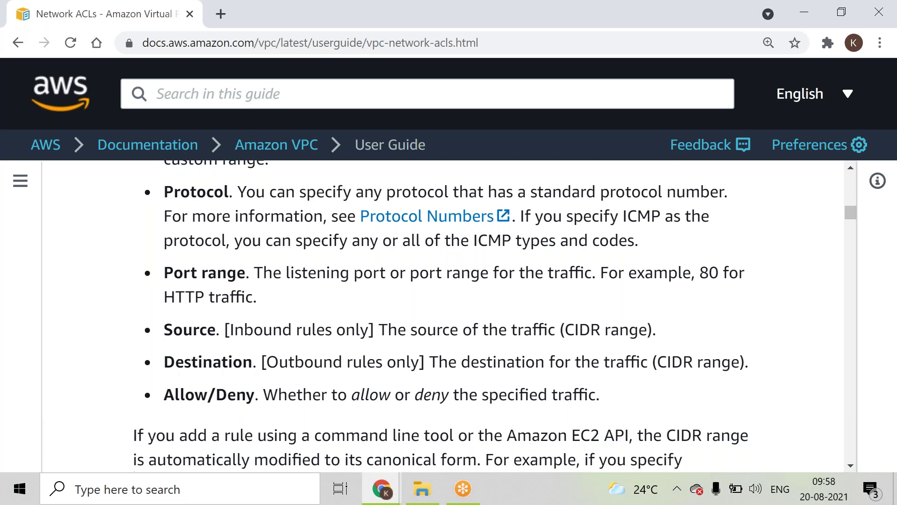
{"action": "scroll", "coordinate": [440, 316], "scroll_direction": "down", "scroll_amount": 2}
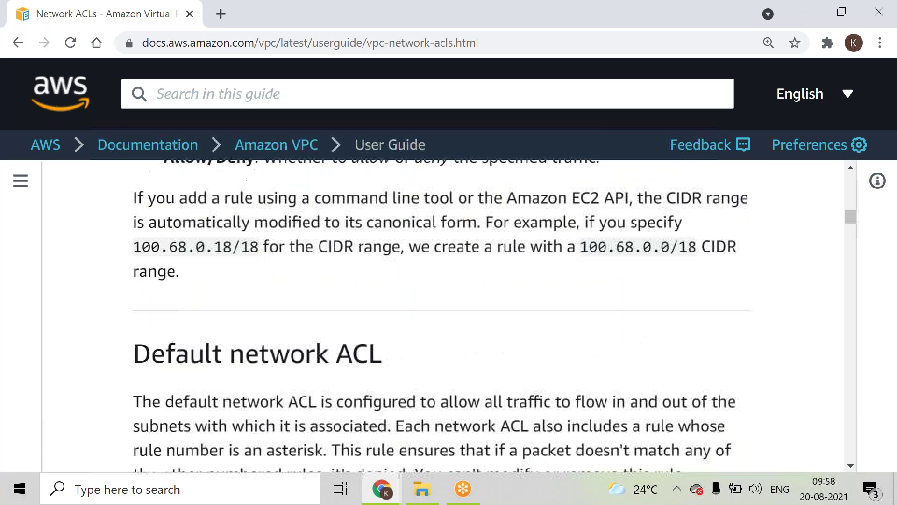
Examine the inbound and outbound rules in the IPv4-only default network ACL example table
{"action": "scroll", "coordinate": [525, 327], "scroll_direction": "down", "scroll_amount": 6}
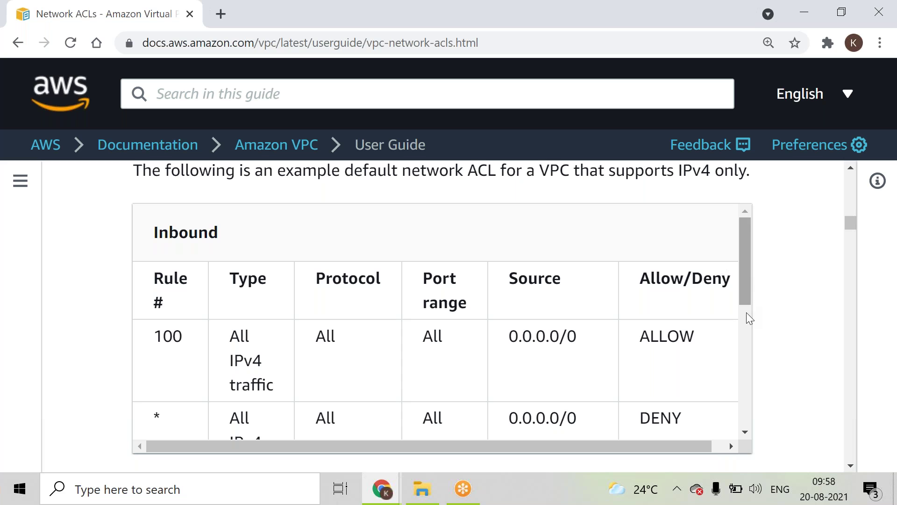
{"action": "right_click", "coordinate": [747, 357]}
{"action": "left_click", "coordinate": [749, 360]}
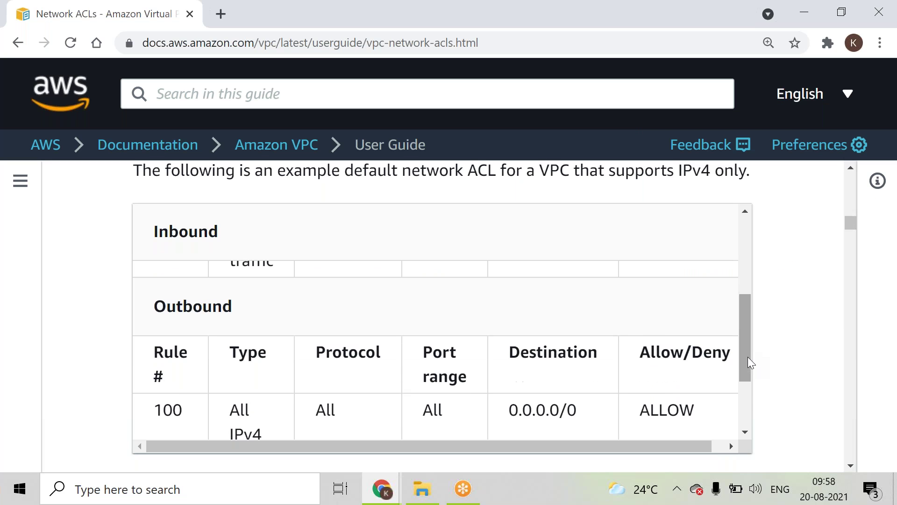
{"action": "left_click", "coordinate": [750, 392]}
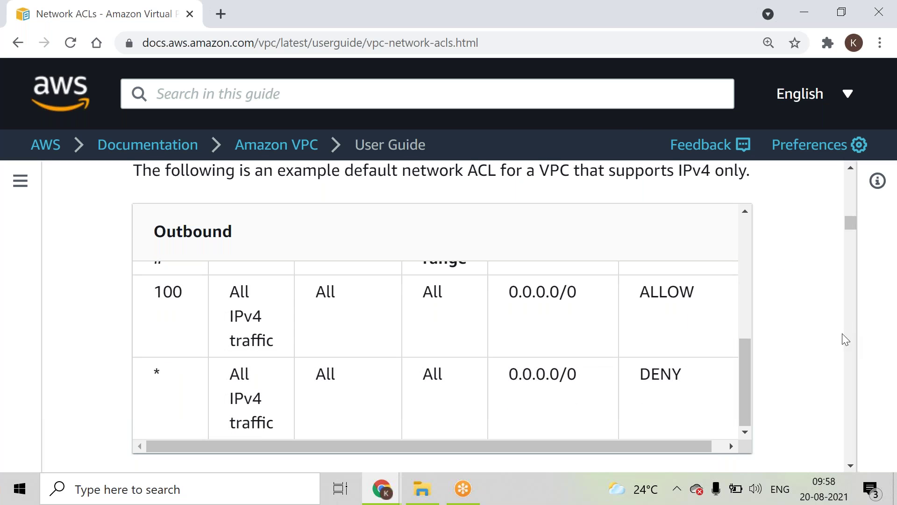
Look over the custom network ACL example, including its inbound rules table and the explanation of packet evaluation
{"action": "scroll", "coordinate": [827, 335], "scroll_direction": "down", "scroll_amount": 10}
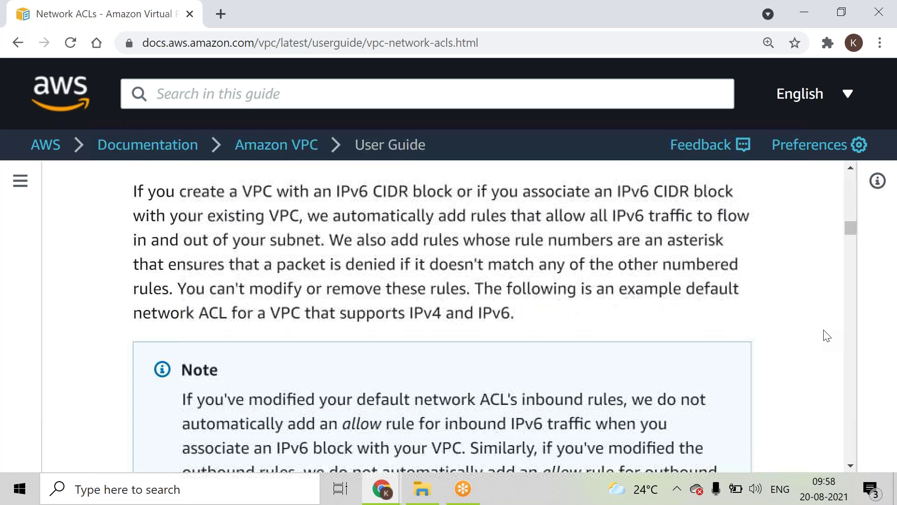
{"action": "scroll", "coordinate": [827, 335], "scroll_direction": "down", "scroll_amount": 10}
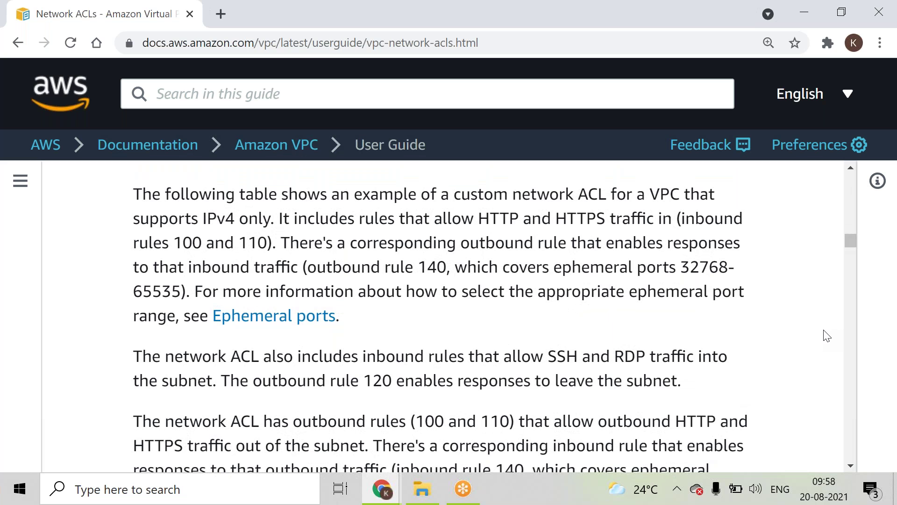
{"action": "scroll", "coordinate": [827, 335], "scroll_direction": "down", "scroll_amount": 1}
{"action": "scroll", "coordinate": [827, 335], "scroll_direction": "down", "scroll_amount": 6}
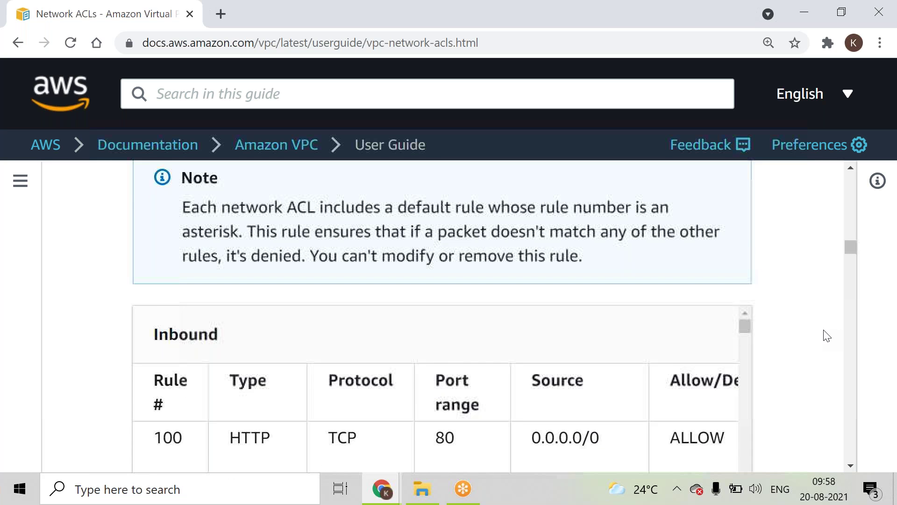
{"action": "scroll", "coordinate": [827, 335], "scroll_direction": "down", "scroll_amount": 3}
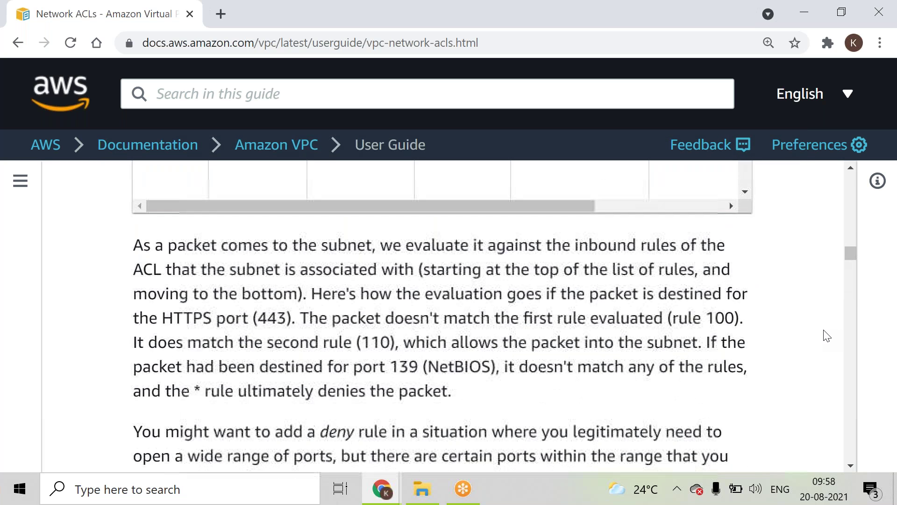
{"action": "scroll", "coordinate": [827, 336], "scroll_direction": "up", "scroll_amount": 3}
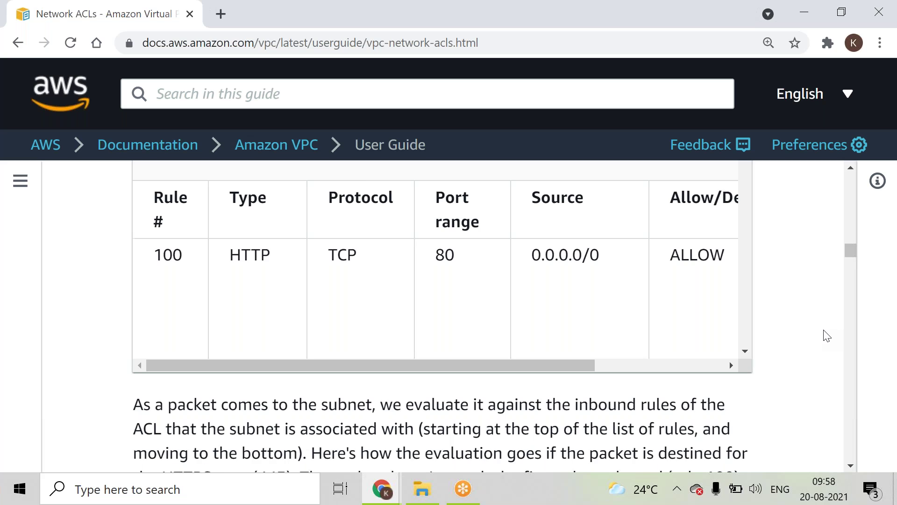
Find the Ephemeral ports section and view its list of port ranges by operating system and service
{"action": "scroll", "coordinate": [826, 336], "scroll_direction": "down", "scroll_amount": 5}
{"action": "scroll", "coordinate": [827, 335], "scroll_direction": "down", "scroll_amount": 10}
{"action": "scroll", "coordinate": [827, 335], "scroll_direction": "down", "scroll_amount": 3}
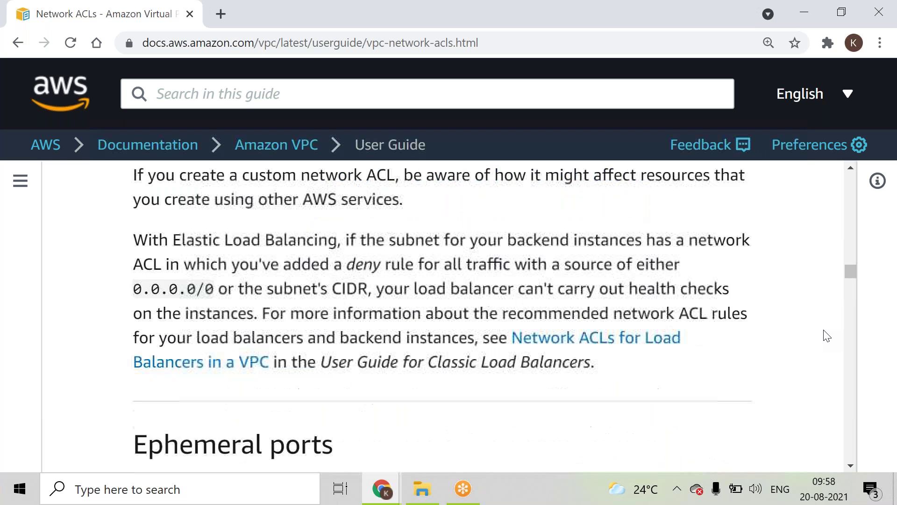
{"action": "scroll", "coordinate": [827, 335], "scroll_direction": "down", "scroll_amount": 6}
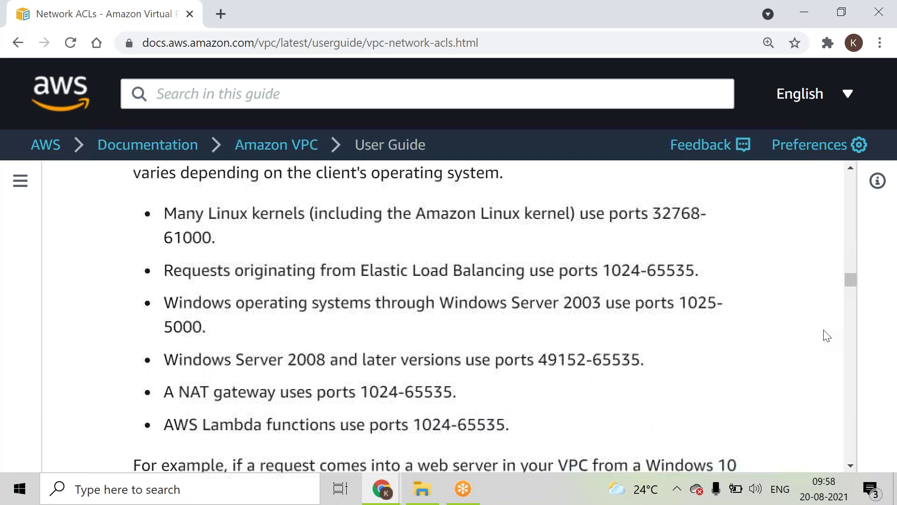
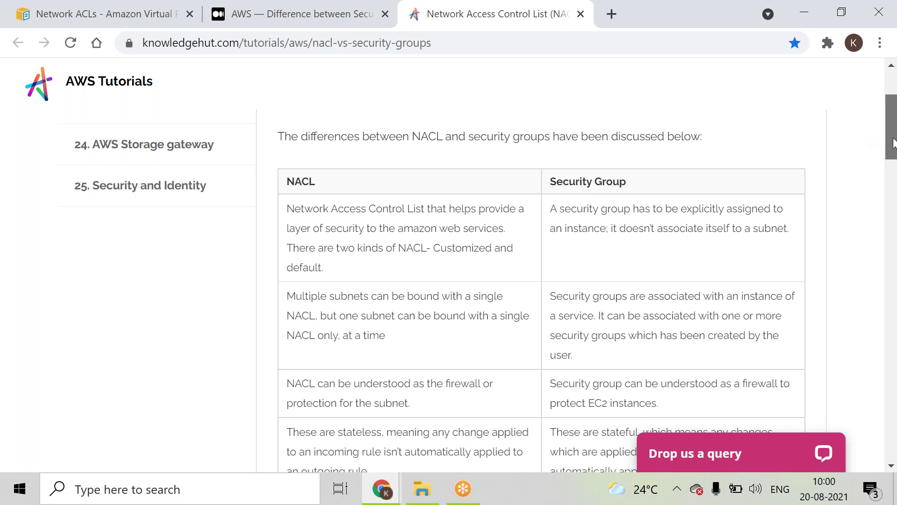
Examine the first rows of KnowledgeHut's NACL and Security Group comparison, briefly highlighting the point about the EC2 instance firewall
{"action": "left_click_drag", "start_coordinate": [894, 142], "coordinate": [895, 145]}
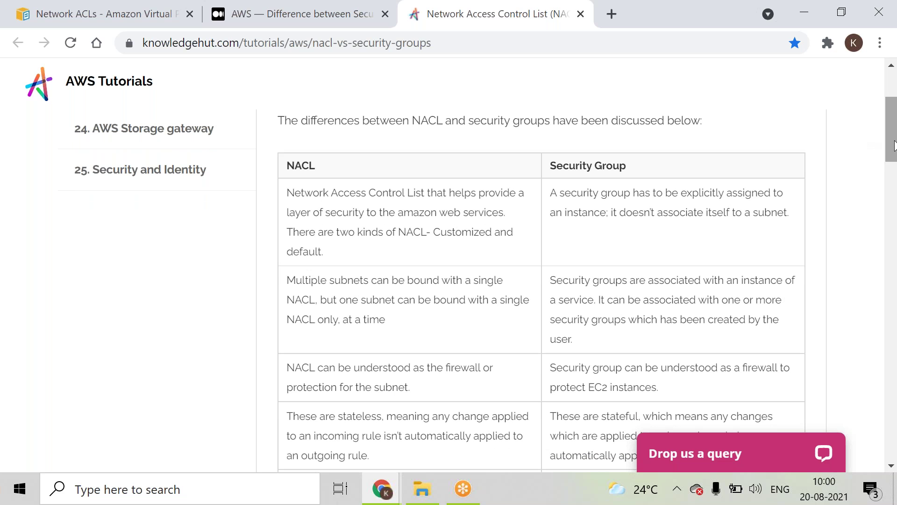
{"action": "scroll", "coordinate": [894, 146], "scroll_direction": "down", "scroll_amount": 2}
{"action": "scroll", "coordinate": [894, 146], "scroll_direction": "up", "scroll_amount": 1}
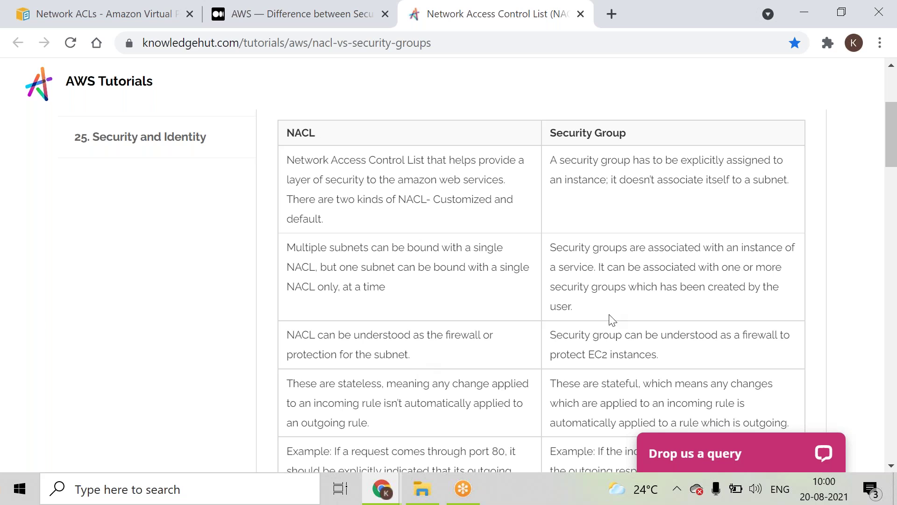
{"action": "left_click_drag", "start_coordinate": [579, 334], "coordinate": [599, 354]}
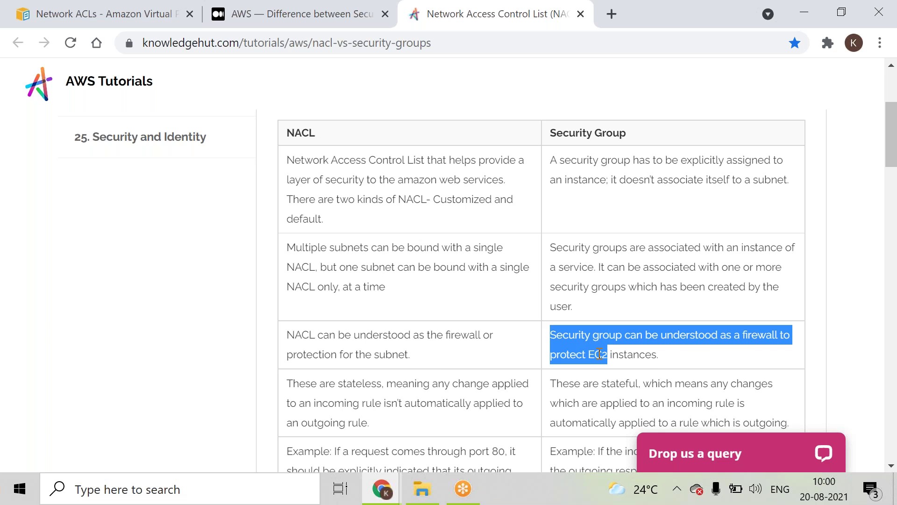
{"action": "left_click", "coordinate": [464, 441]}
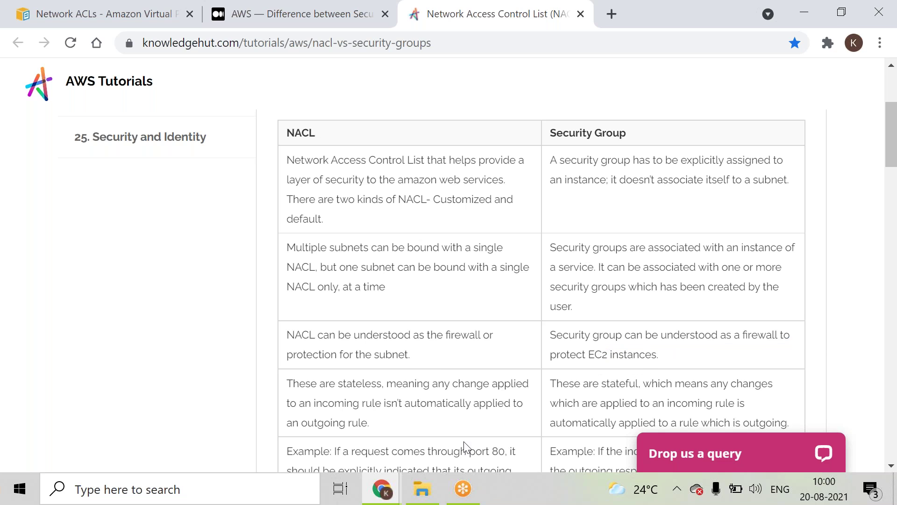
Read the remaining rows of the comparison table, dismiss the McAfee Security Scan Plus pop-up and return to the table's earlier rows
{"action": "scroll", "coordinate": [464, 441], "scroll_direction": "down", "scroll_amount": 3}
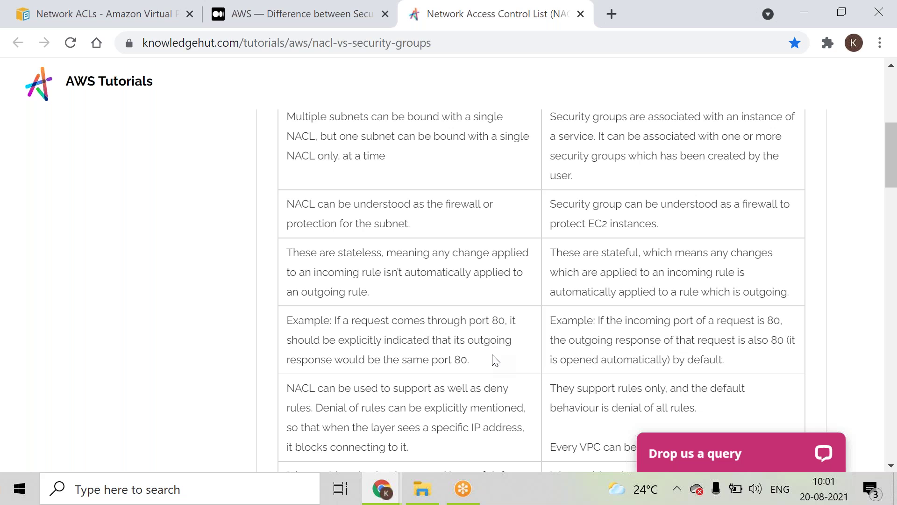
{"action": "scroll", "coordinate": [496, 359], "scroll_direction": "down", "scroll_amount": 3}
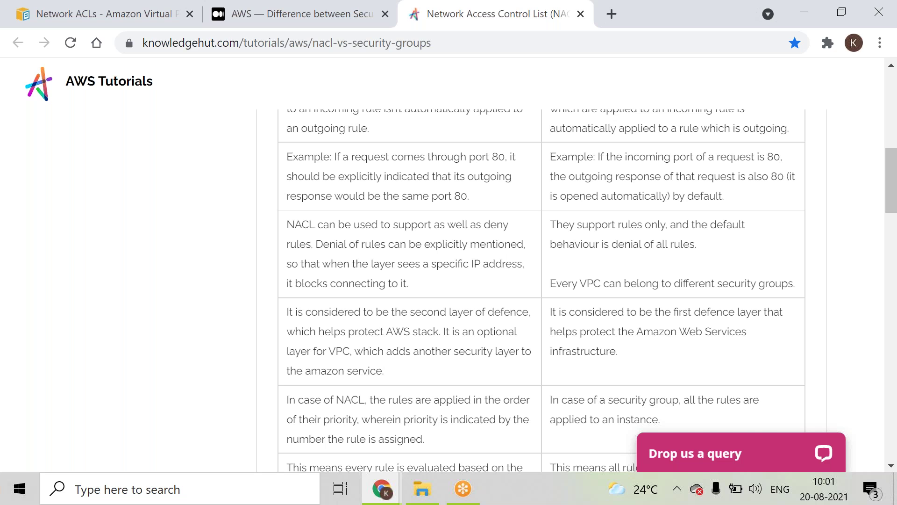
{"action": "scroll", "coordinate": [383, 286], "scroll_direction": "down", "scroll_amount": 4}
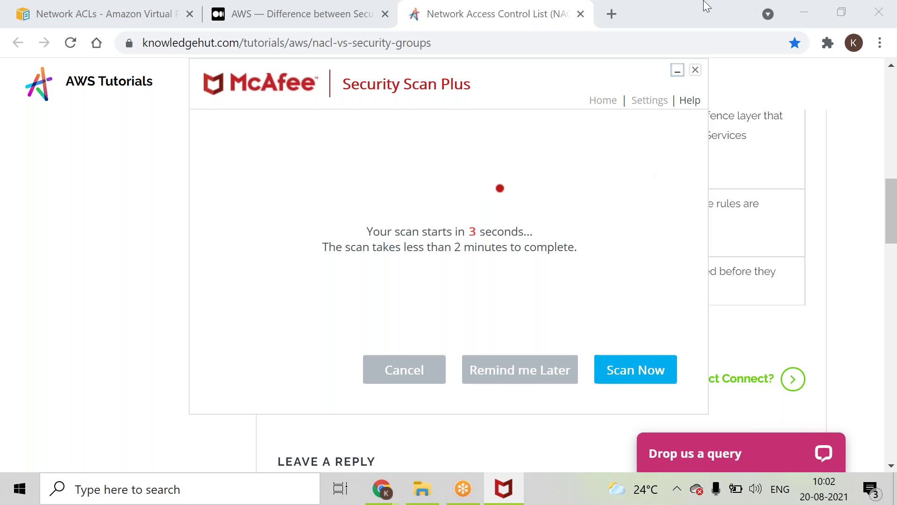
{"action": "left_click", "coordinate": [695, 71]}
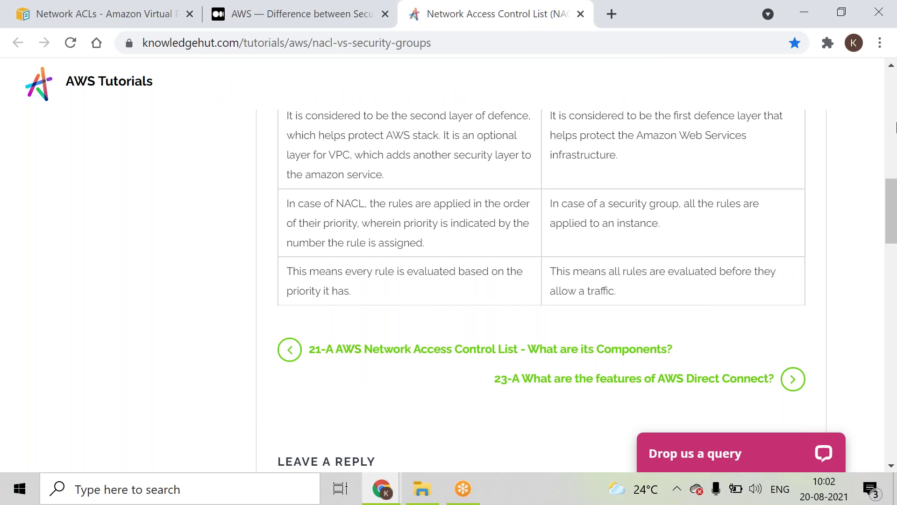
{"action": "scroll", "coordinate": [896, 126], "scroll_direction": "up", "scroll_amount": 8}
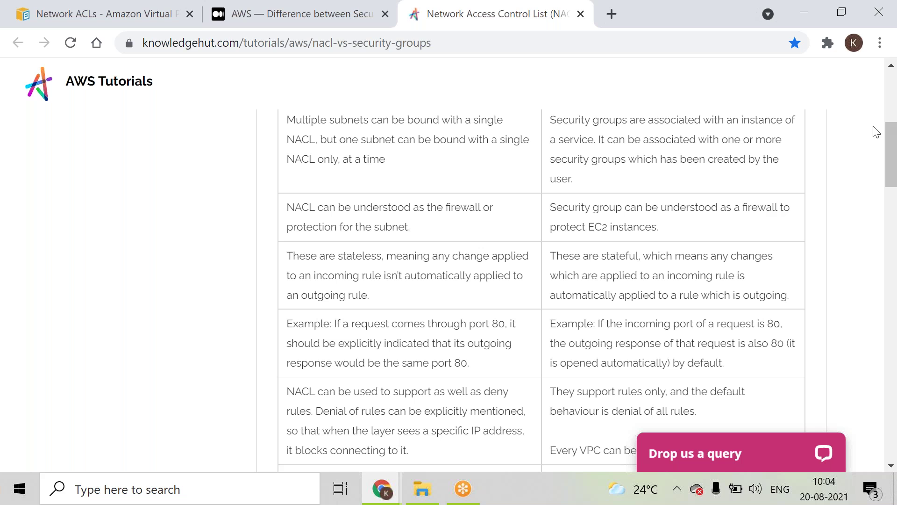
Search Google for "flow logs in vpc aws" in a new browser window
{"action": "key", "text": "ctrl+n"}
{"action": "type", "text": "flo"}
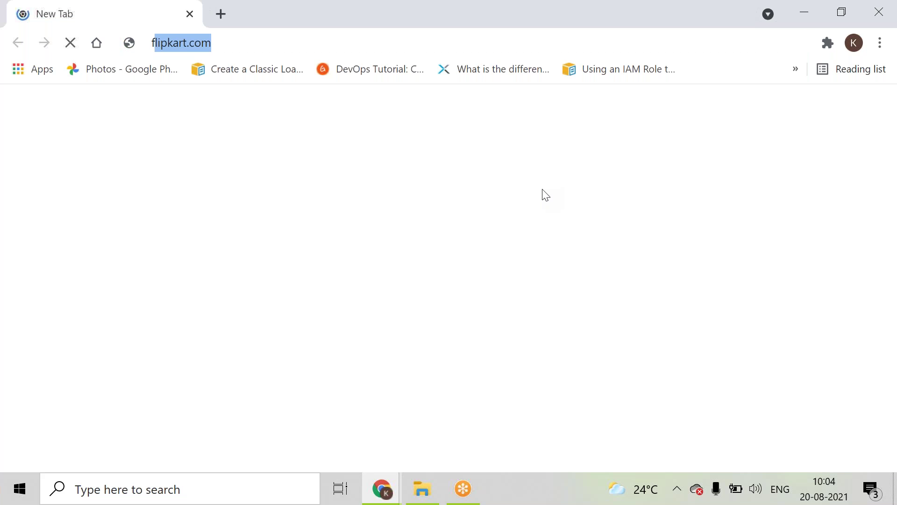
{"action": "key", "text": "Down"}
{"action": "key", "text": "Down"}
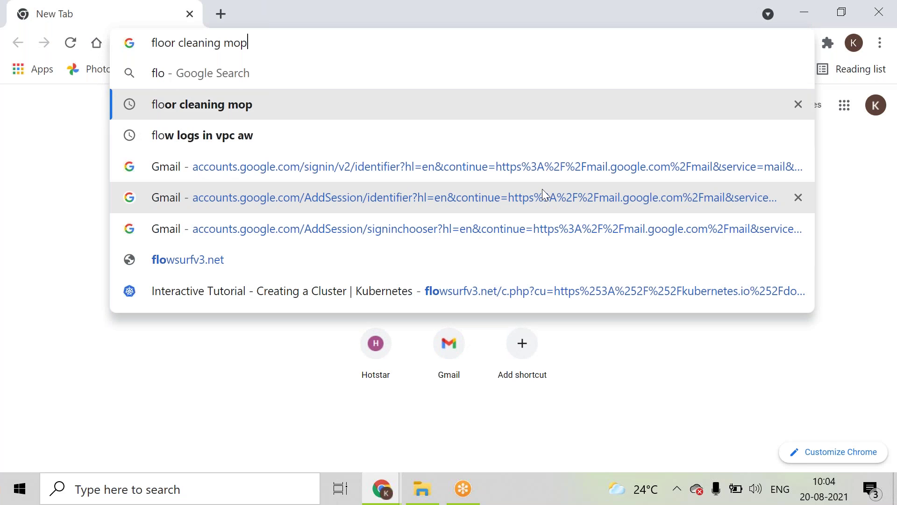
{"action": "type", "text": "s"}
{"action": "key", "text": "Return"}
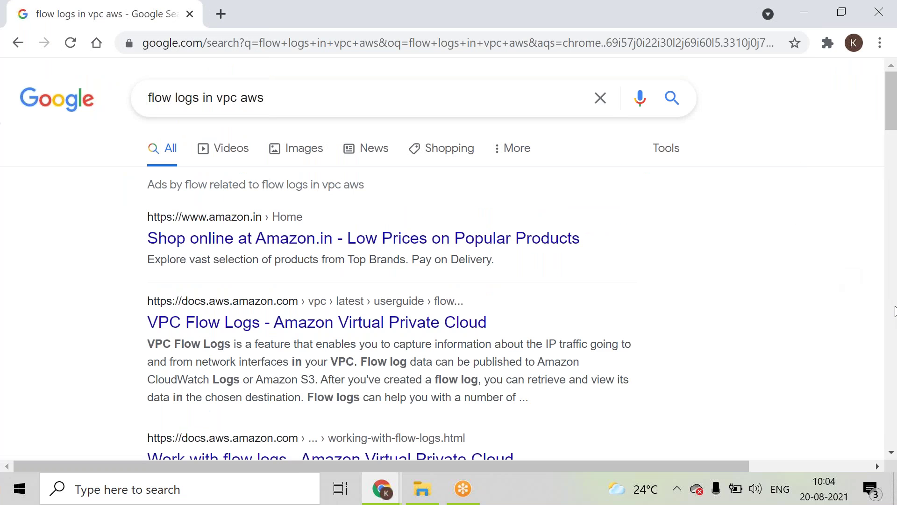
Open AWS's "Work with flow logs" guide from the search results and highlight the instructions for viewing flow logs for VPCs or subnets
{"action": "left_click", "coordinate": [893, 316]}
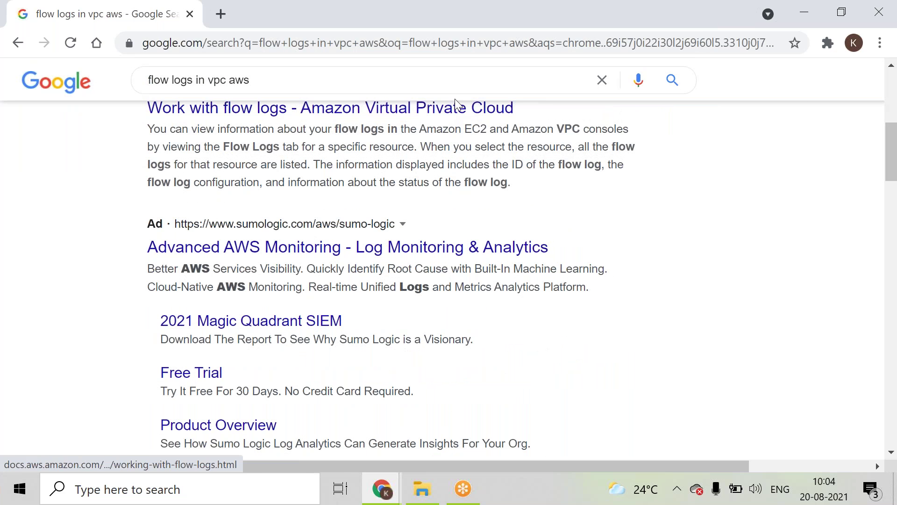
{"action": "left_click", "coordinate": [455, 114]}
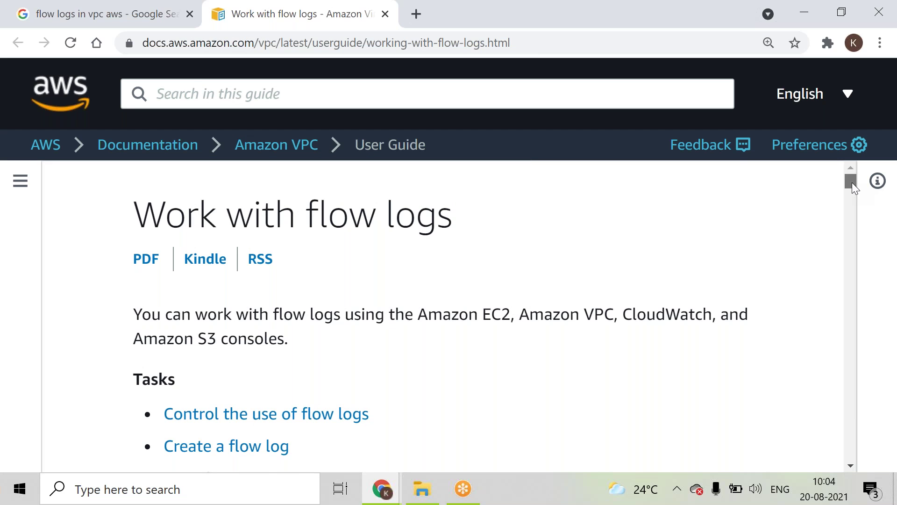
{"action": "left_click_drag", "start_coordinate": [851, 184], "coordinate": [851, 269]}
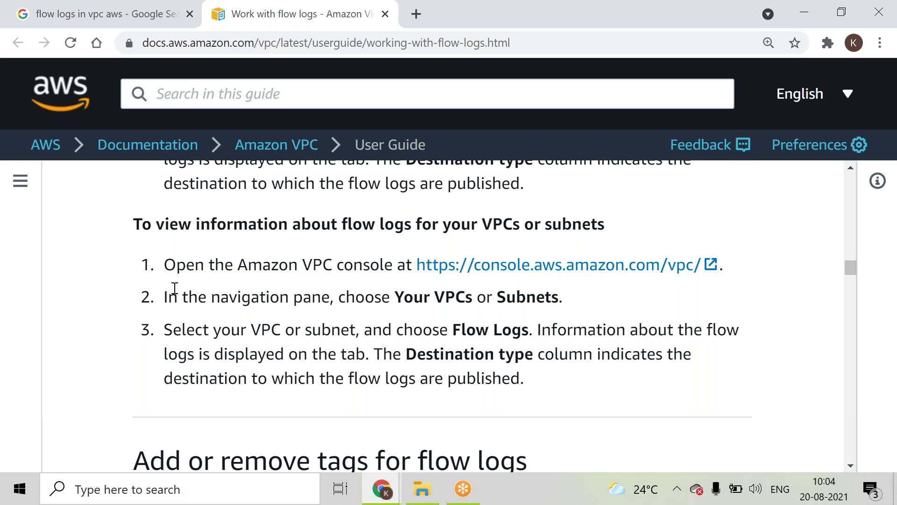
{"action": "left_click_drag", "start_coordinate": [126, 224], "coordinate": [521, 331]}
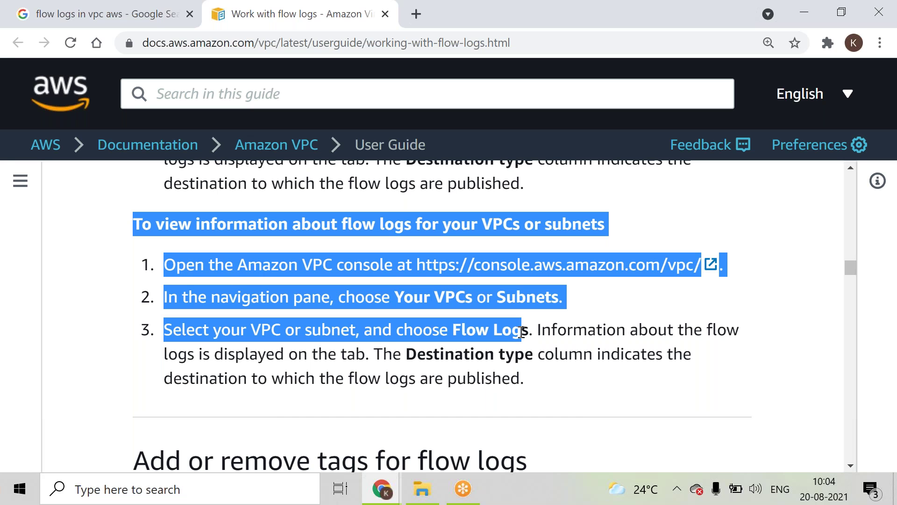
Return to the VPC Management Console window and cancel editing nacl's inbound rules
{"action": "left_click", "coordinate": [382, 488]}
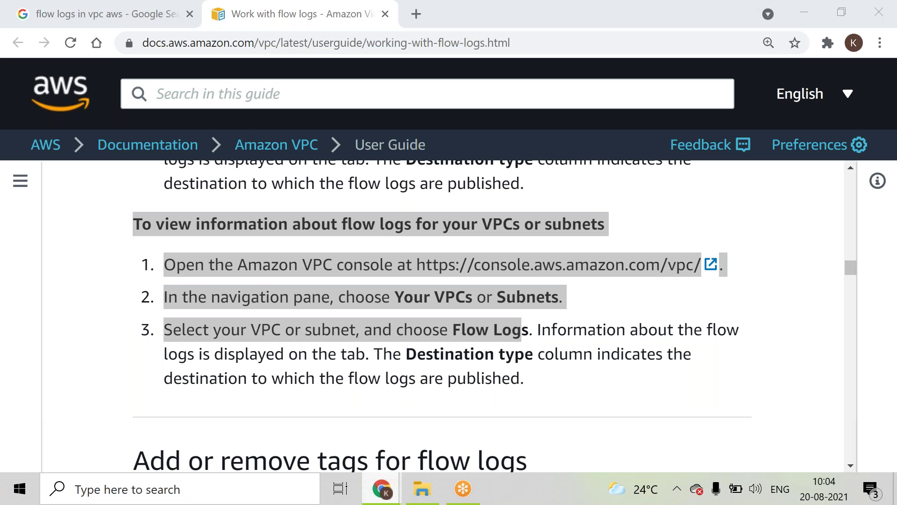
{"action": "left_click", "coordinate": [231, 428]}
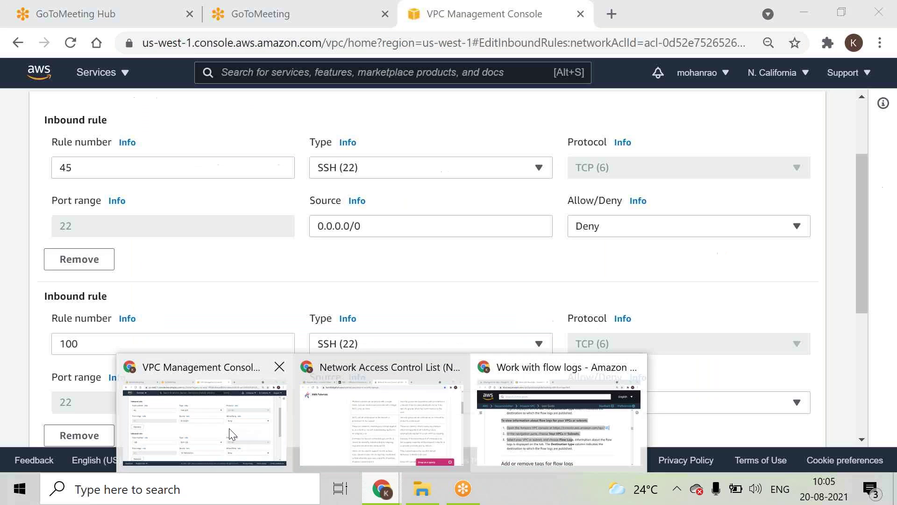
{"action": "scroll", "coordinate": [859, 384], "scroll_direction": "down", "scroll_amount": 5}
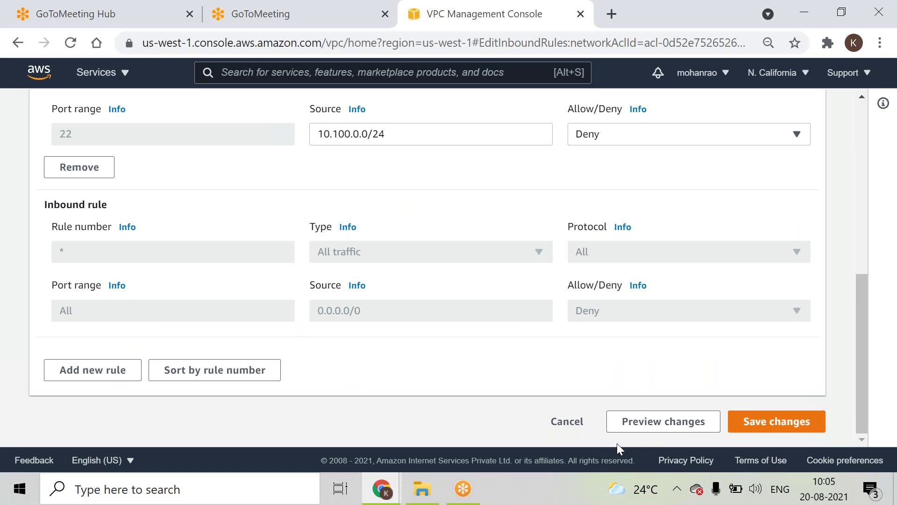
{"action": "left_click", "coordinate": [574, 424]}
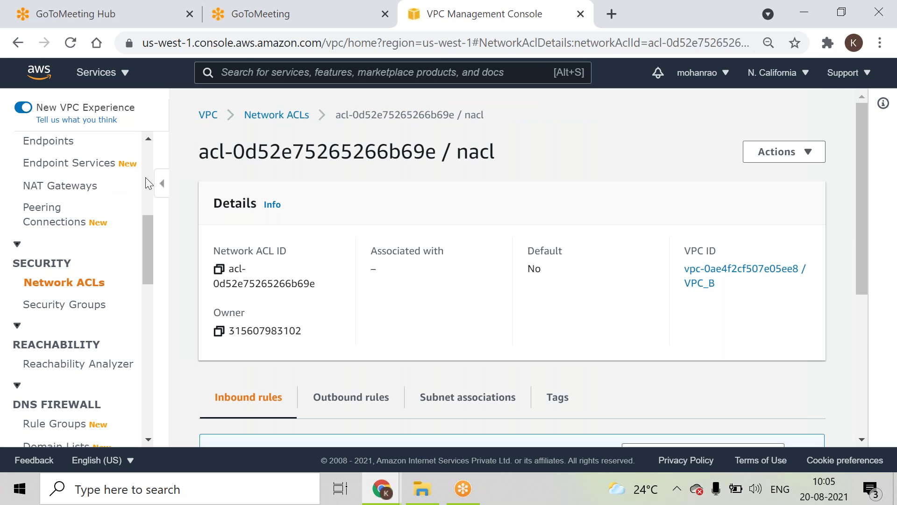
Select VPC_B in the list of VPCs and start creating a flow log for it
{"action": "scroll", "coordinate": [140, 175], "scroll_direction": "up", "scroll_amount": 6}
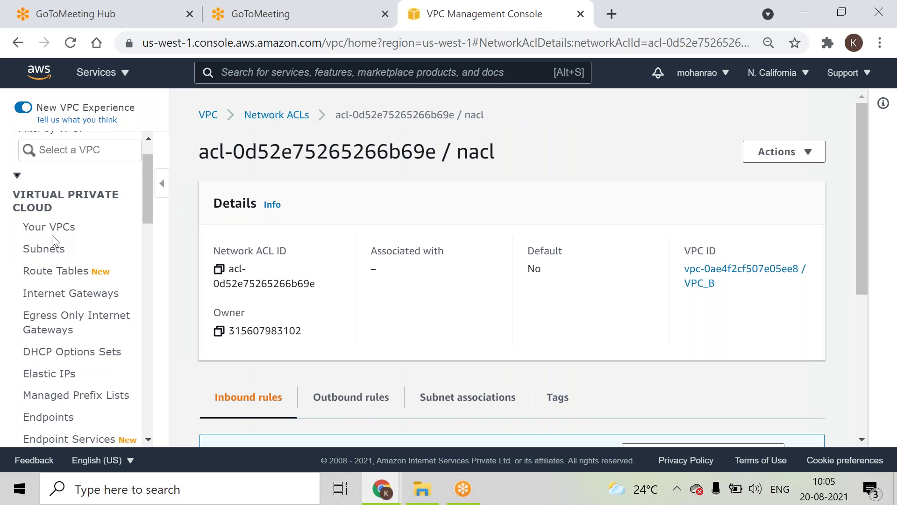
{"action": "left_click", "coordinate": [49, 227]}
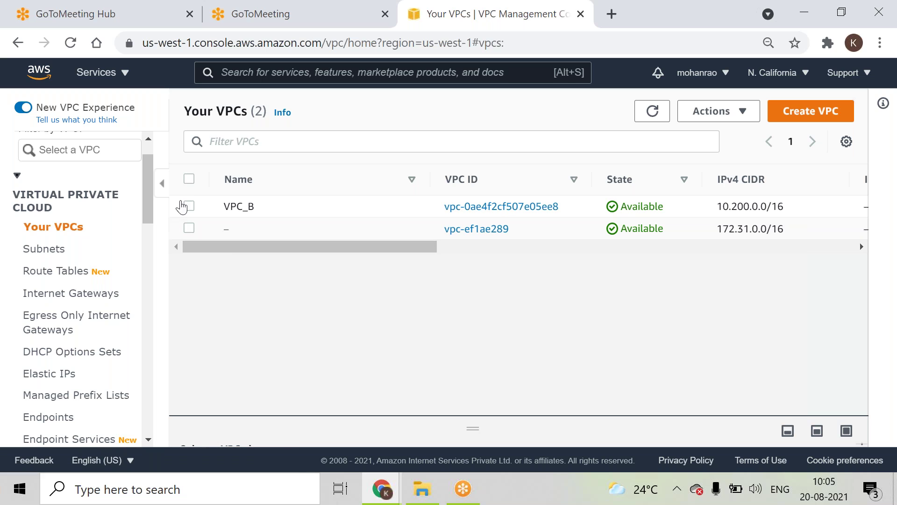
{"action": "left_click", "coordinate": [189, 206]}
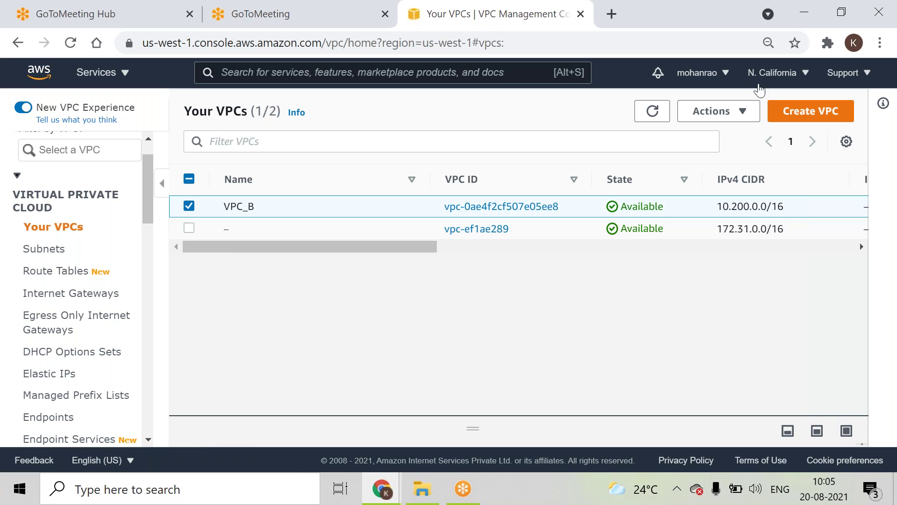
{"action": "left_click", "coordinate": [747, 117]}
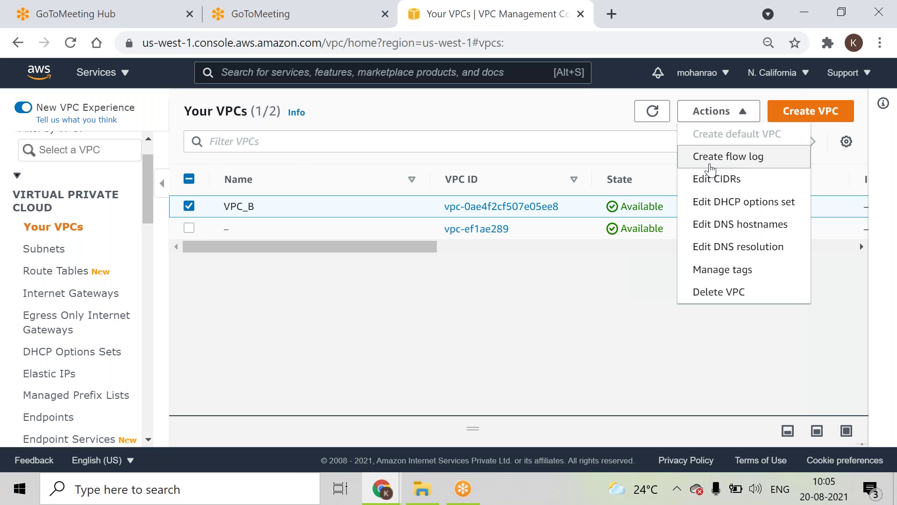
{"action": "left_click", "coordinate": [709, 163]}
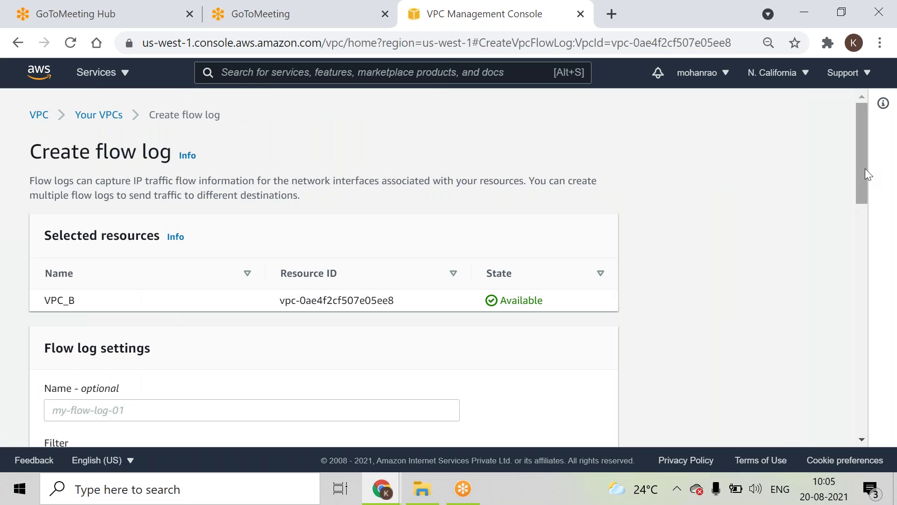
Try the Amazon S3 bucket destination, switch back to CloudWatch Logs and check the destination log group choices
{"action": "left_click_drag", "start_coordinate": [867, 175], "coordinate": [882, 240]}
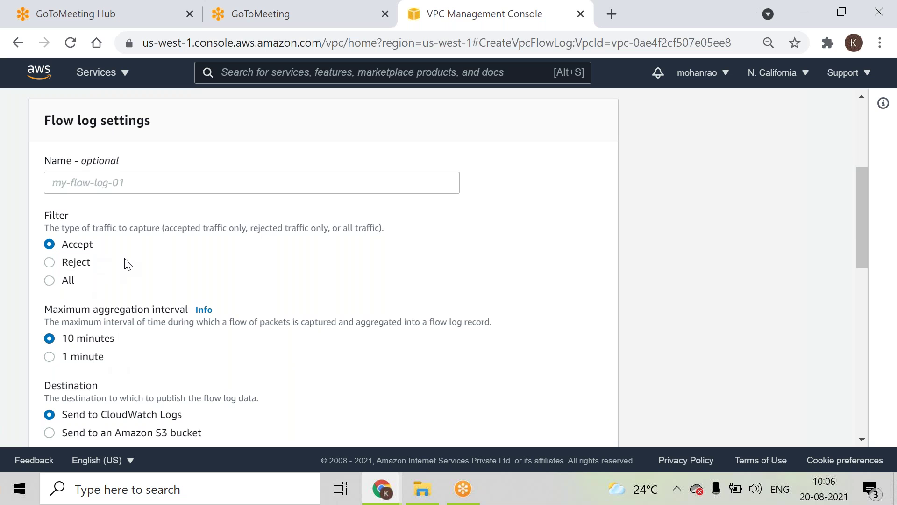
{"action": "scroll", "coordinate": [129, 265], "scroll_direction": "down", "scroll_amount": 3}
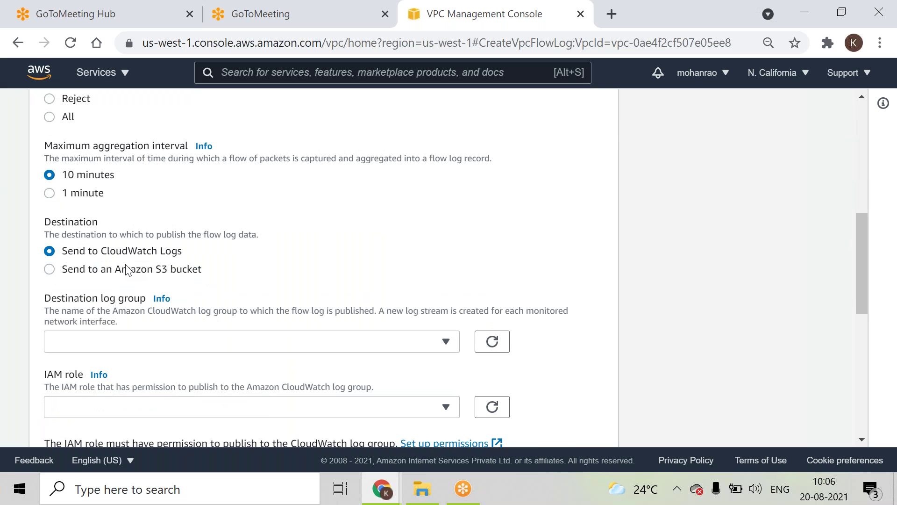
{"action": "left_click", "coordinate": [130, 272]}
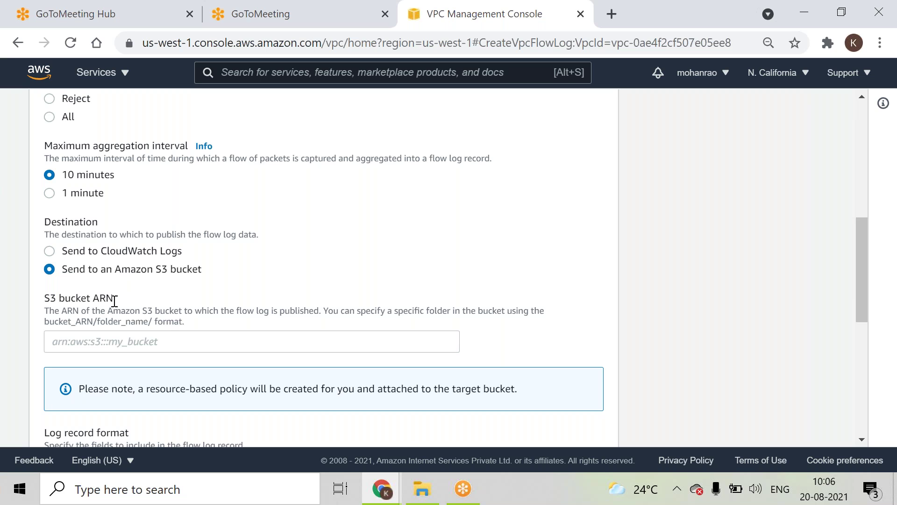
{"action": "left_click", "coordinate": [50, 252]}
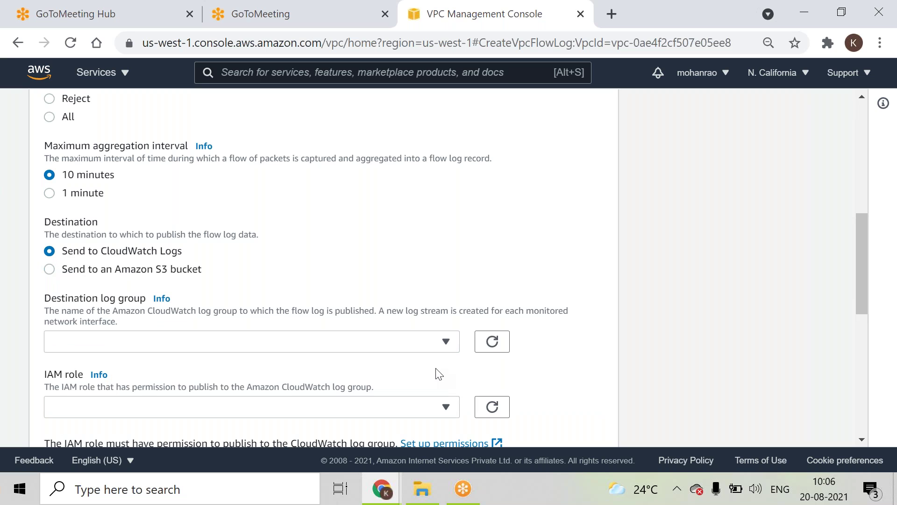
{"action": "left_click", "coordinate": [445, 343]}
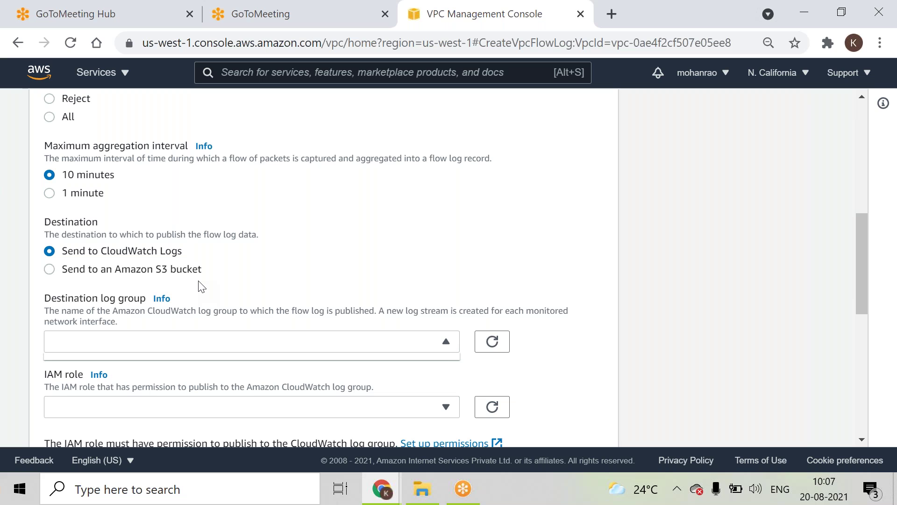
{"action": "key", "text": "Down"}
{"action": "key", "text": "Up"}
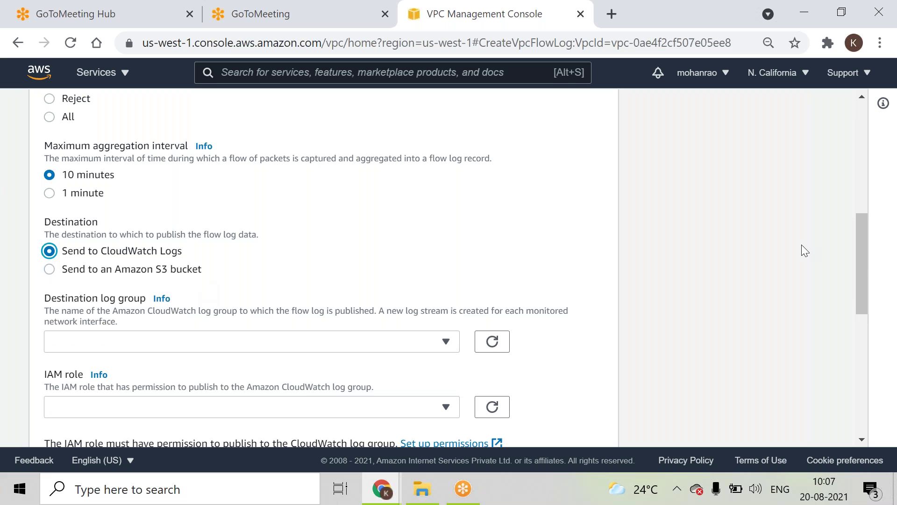
Try a custom log record format with action, dstport, dstaddr, end and flow-direction, and restore the AWS default format
{"action": "left_click_drag", "start_coordinate": [862, 266], "coordinate": [861, 363]}
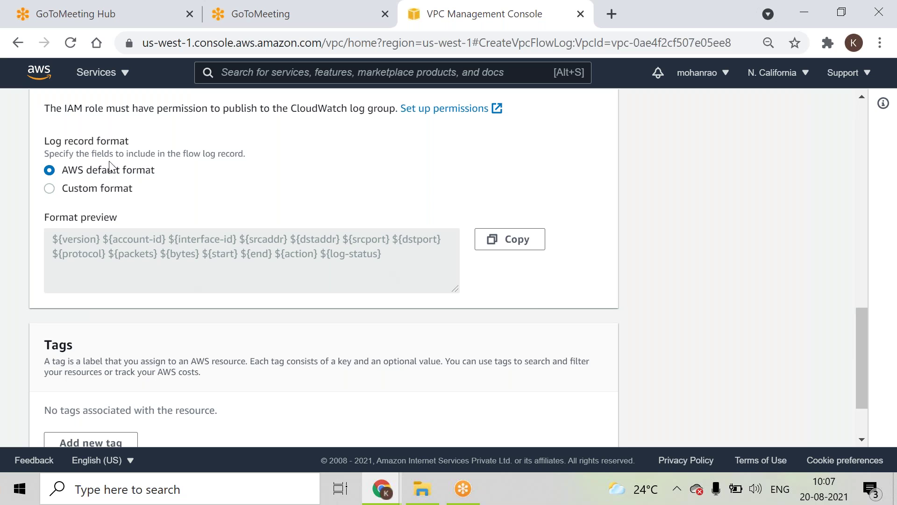
{"action": "left_click", "coordinate": [111, 190]}
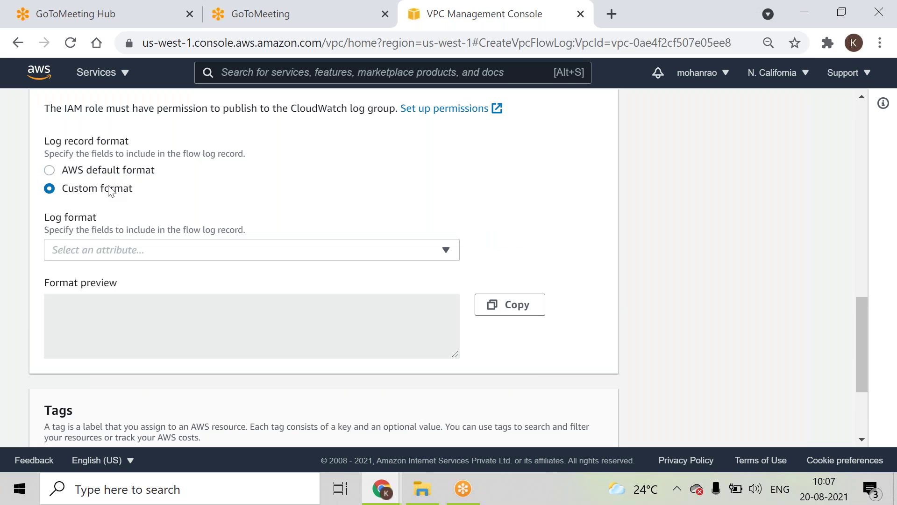
{"action": "left_click", "coordinate": [103, 250]}
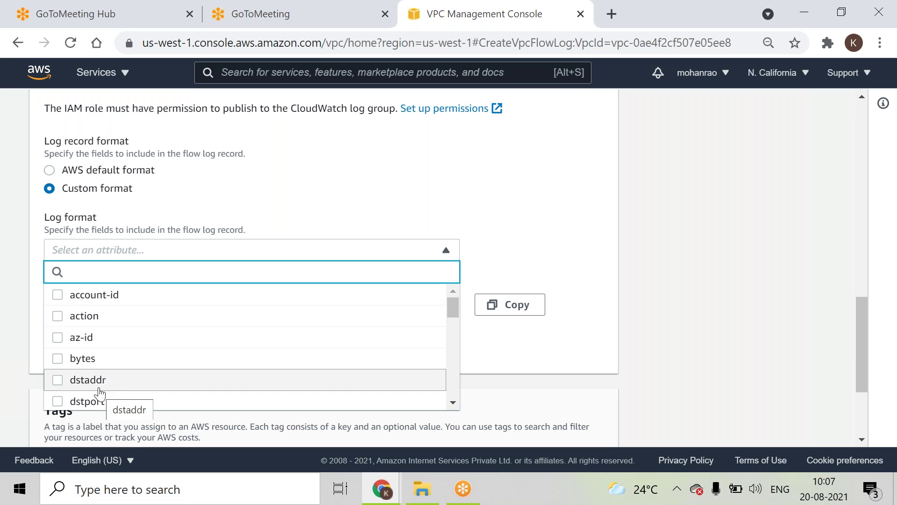
{"action": "left_click", "coordinate": [113, 314]}
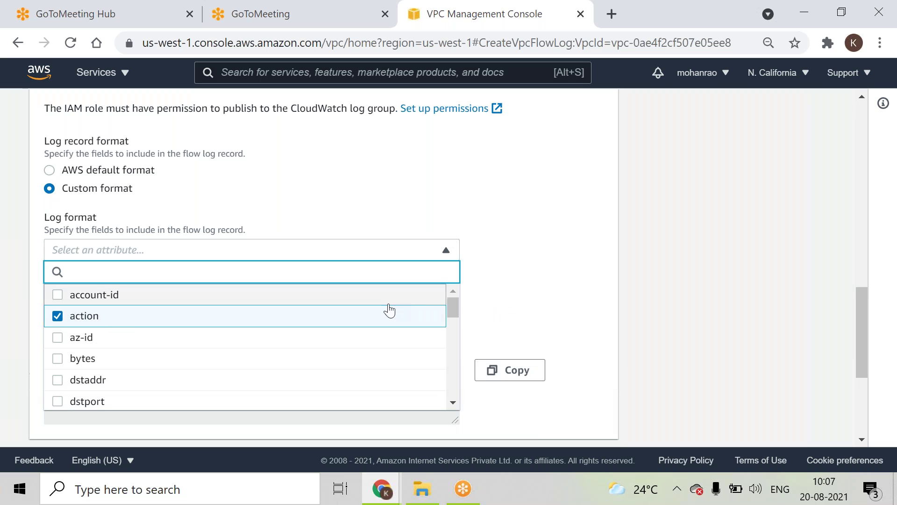
{"action": "left_click_drag", "start_coordinate": [457, 308], "coordinate": [457, 314]}
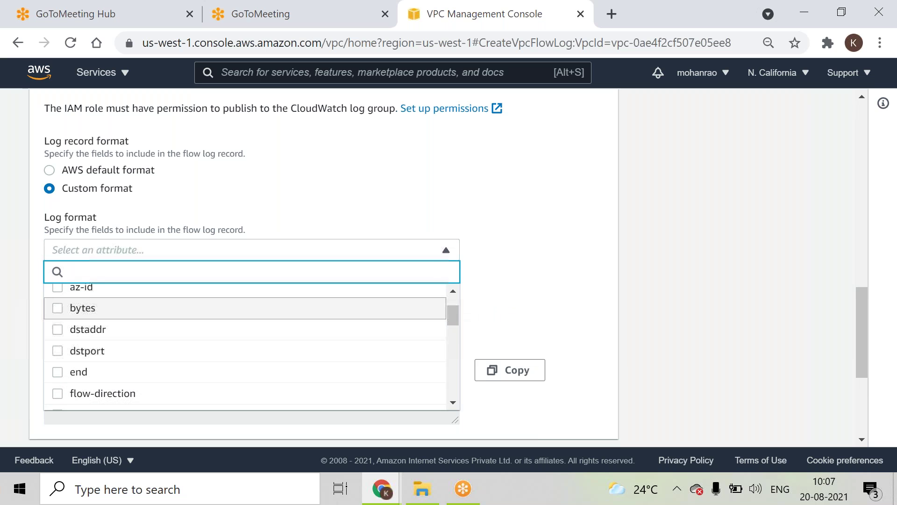
{"action": "left_click", "coordinate": [430, 350]}
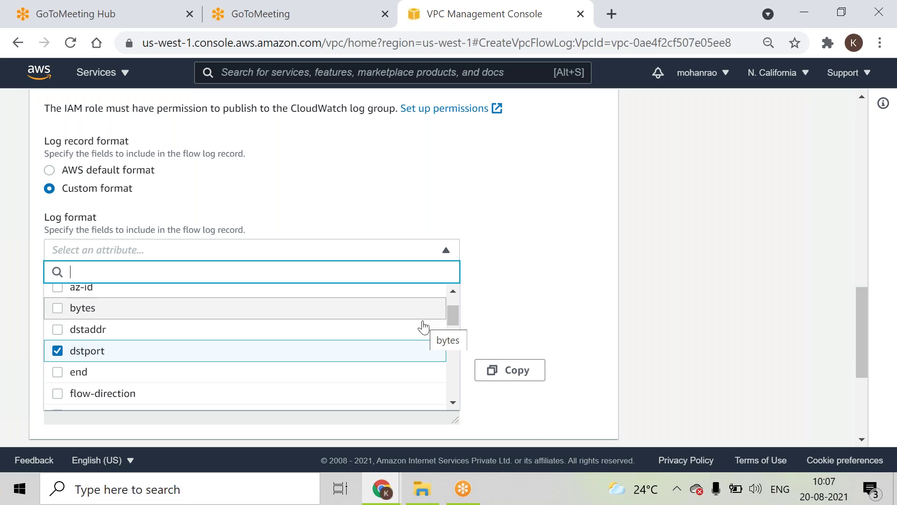
{"action": "left_click", "coordinate": [422, 328]}
{"action": "left_click", "coordinate": [302, 379]}
{"action": "left_click", "coordinate": [293, 403]}
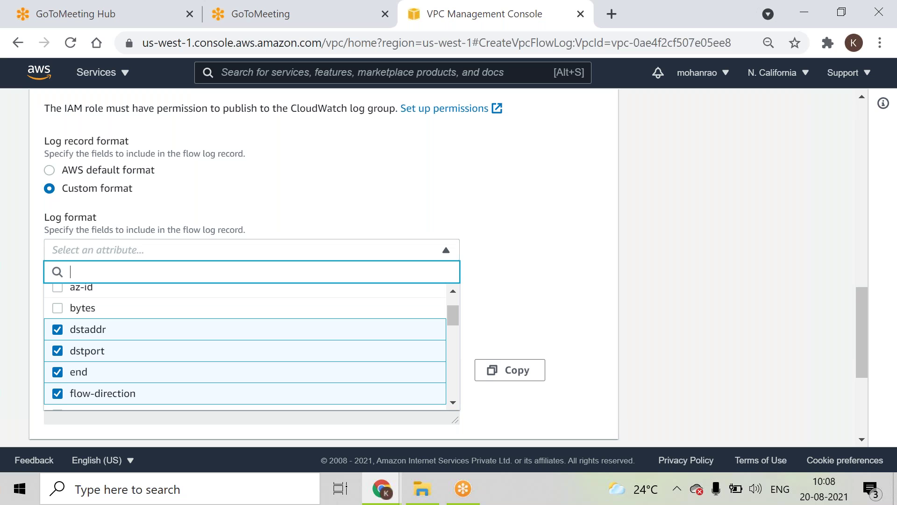
{"action": "left_click", "coordinate": [554, 298]}
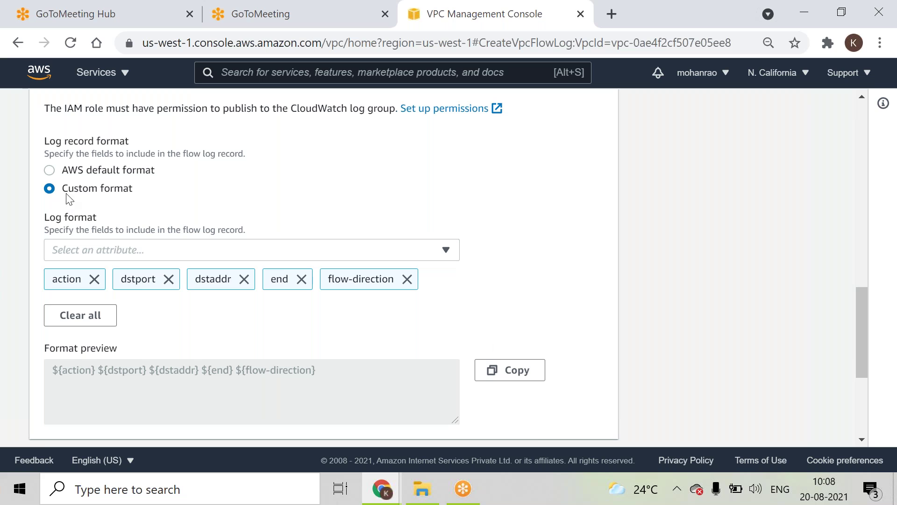
{"action": "left_click", "coordinate": [101, 181]}
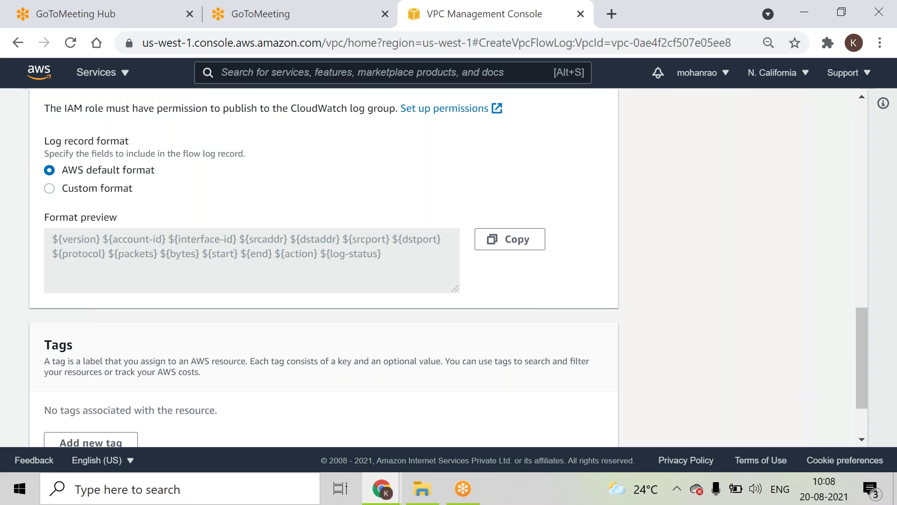
Name the flow log flowlog and set its maximum aggregation interval to 1 minute
{"action": "scroll", "coordinate": [859, 434], "scroll_direction": "down", "scroll_amount": 2}
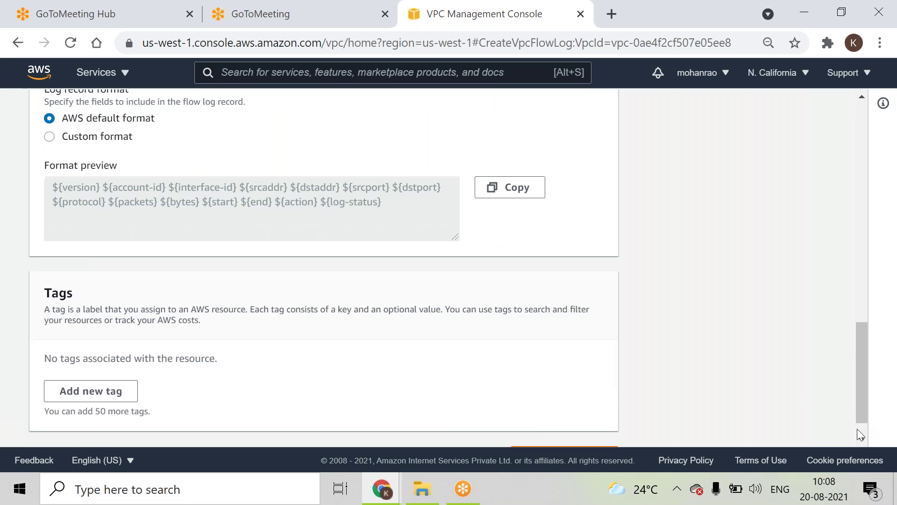
{"action": "left_click", "coordinate": [862, 307]}
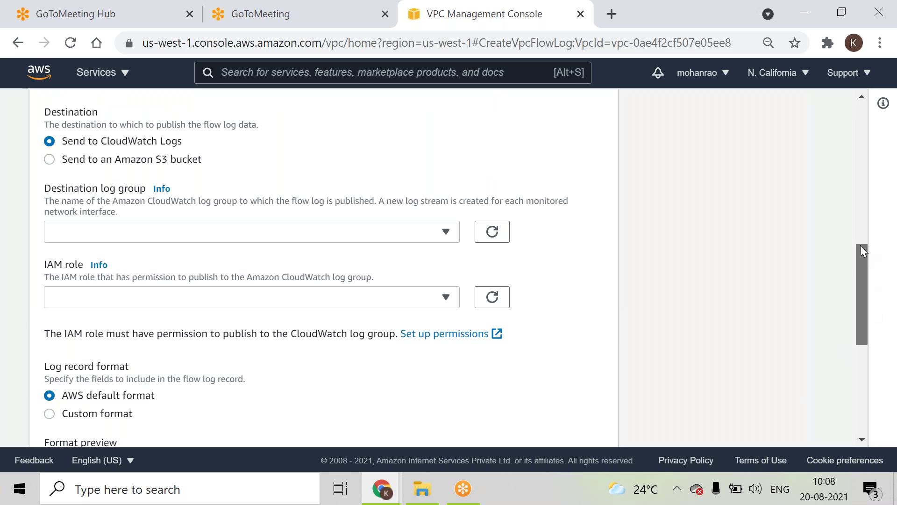
{"action": "left_click_drag", "start_coordinate": [862, 244], "coordinate": [848, 145]}
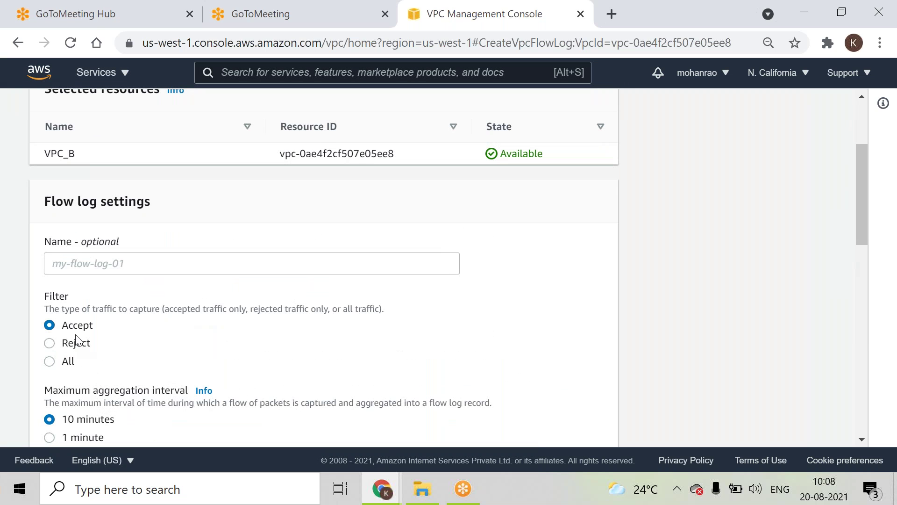
{"action": "left_click", "coordinate": [116, 272]}
{"action": "type", "text": "flowlog"}
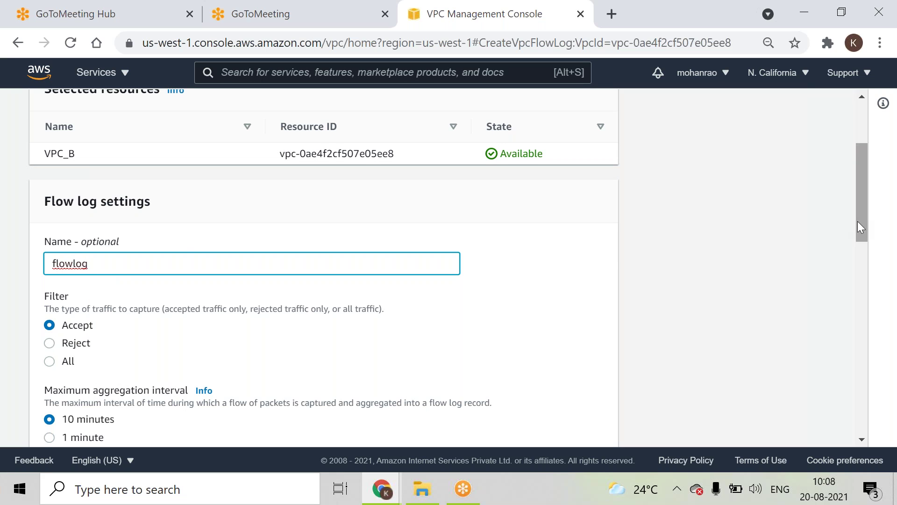
{"action": "left_click_drag", "start_coordinate": [858, 221], "coordinate": [858, 255]}
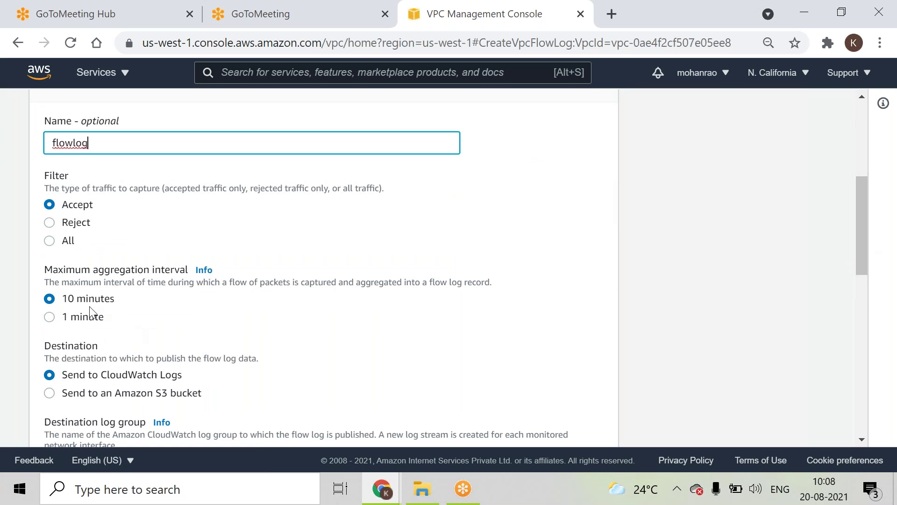
{"action": "left_click", "coordinate": [80, 318]}
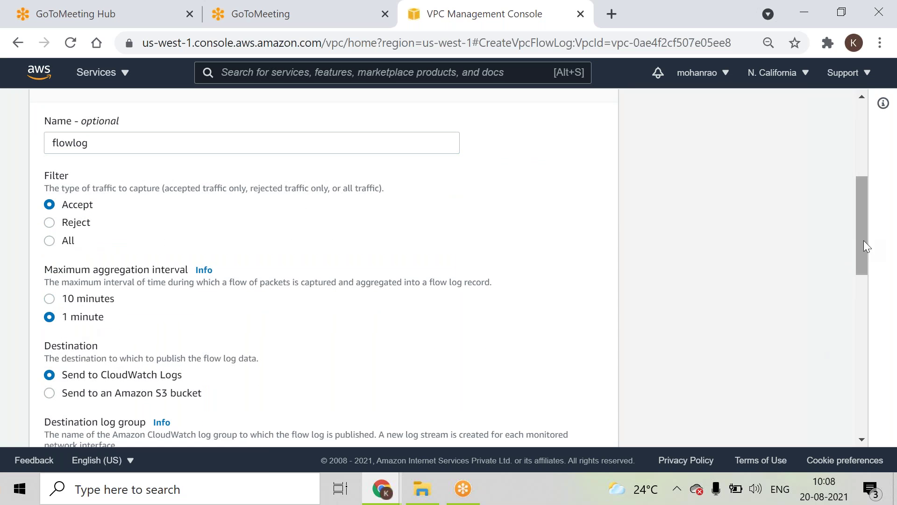
{"action": "left_click", "coordinate": [862, 282]}
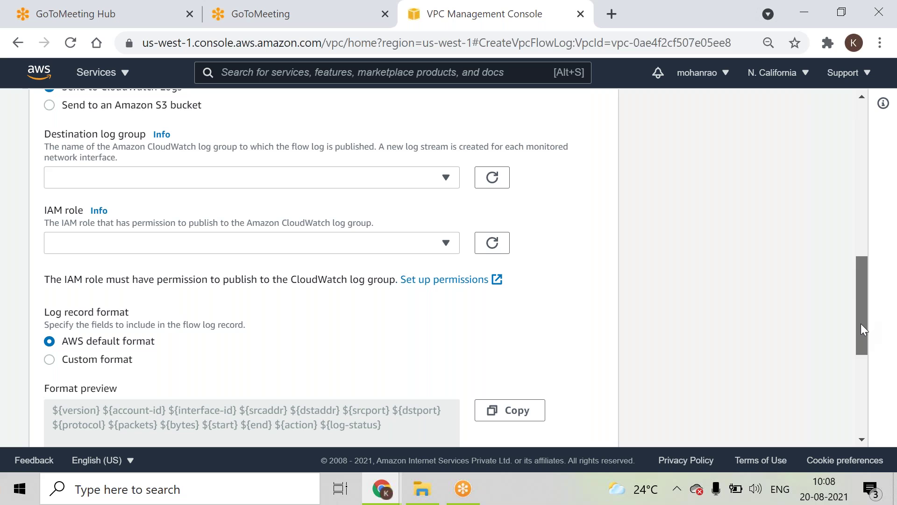
Set the flow log's destination to an Amazon S3 bucket and go to its S3 bucket ARN setting
{"action": "scroll", "coordinate": [869, 238], "scroll_direction": "up", "scroll_amount": 6}
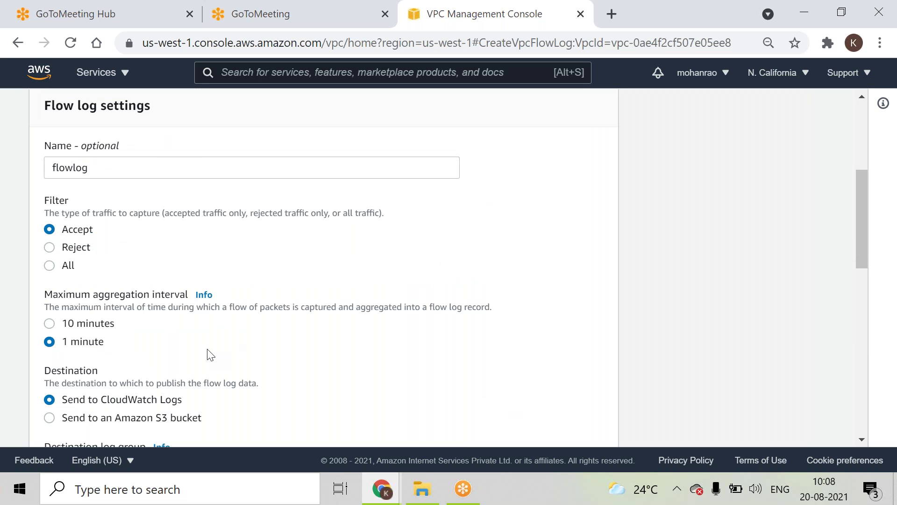
{"action": "key", "text": "Up"}
{"action": "key", "text": "Down"}
{"action": "key", "text": "Up"}
{"action": "key", "text": "Down"}
{"action": "left_click", "coordinate": [50, 419]}
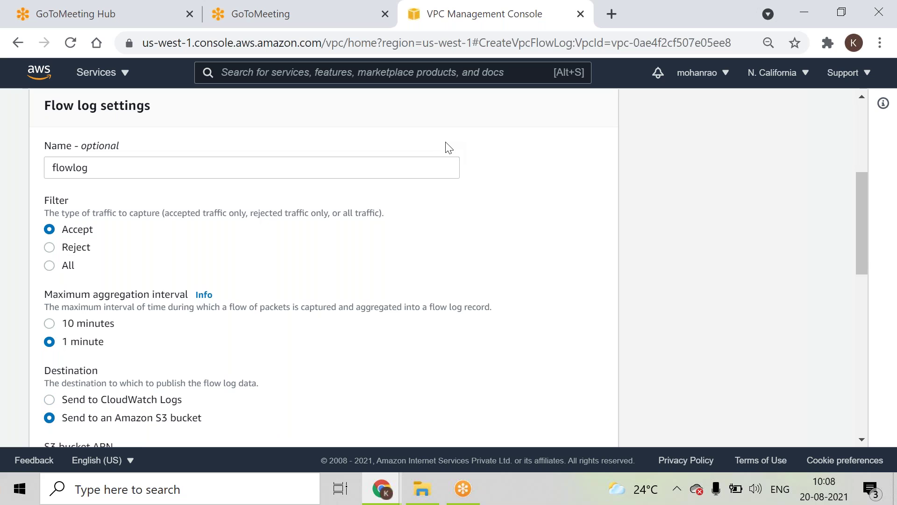
{"action": "key", "text": "Up"}
{"action": "key", "text": "Down"}
{"action": "left_click_drag", "start_coordinate": [862, 261], "coordinate": [863, 337]}
{"action": "left_click", "coordinate": [200, 227]}
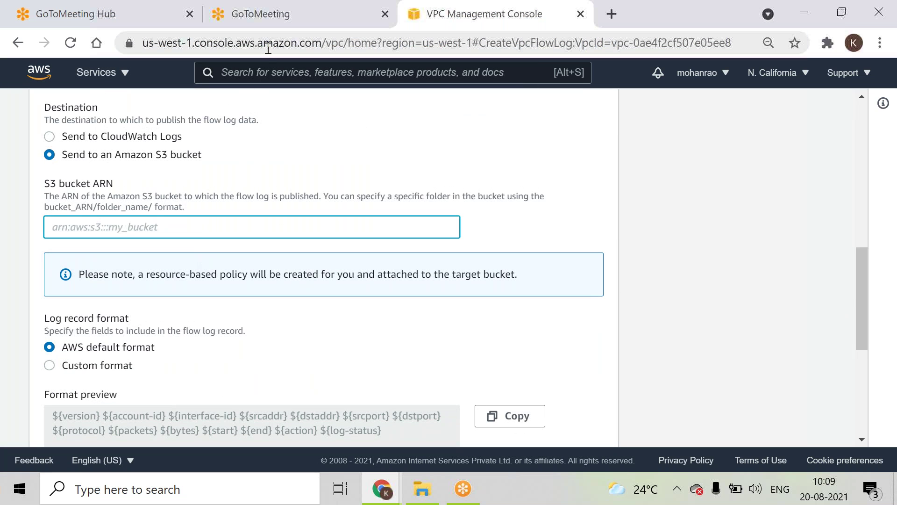
Search the AWS services for s3 and open the S3 console in a separate browser tab
{"action": "left_click", "coordinate": [265, 74]}
{"action": "type", "text": "s3"}
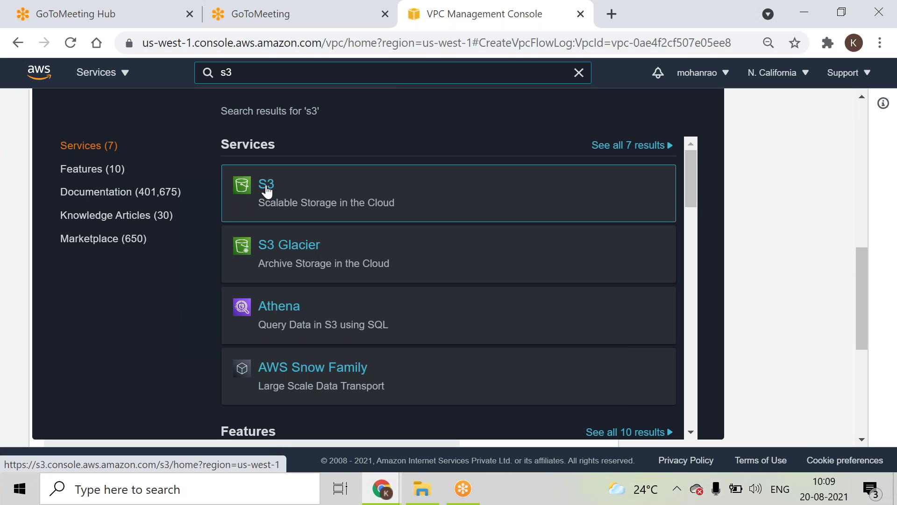
{"action": "right_click", "coordinate": [266, 185]}
{"action": "left_click", "coordinate": [274, 192]}
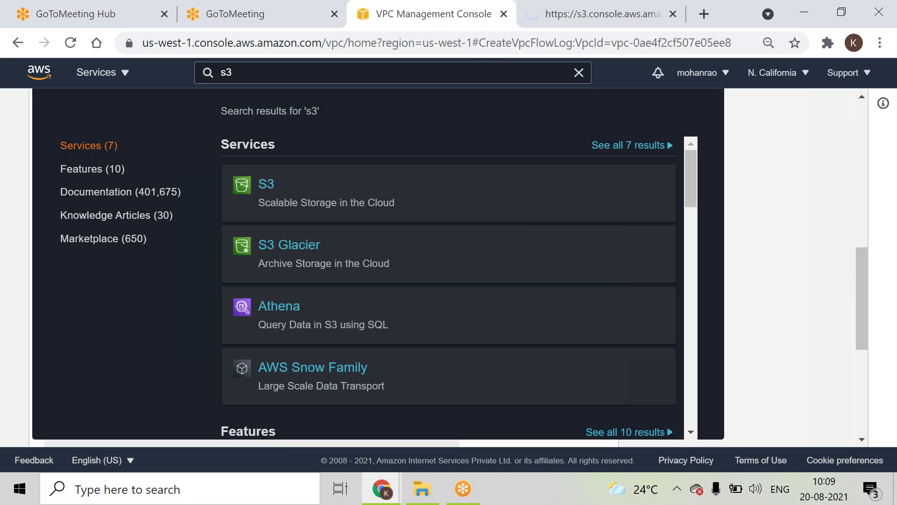
{"action": "left_click", "coordinate": [798, 271]}
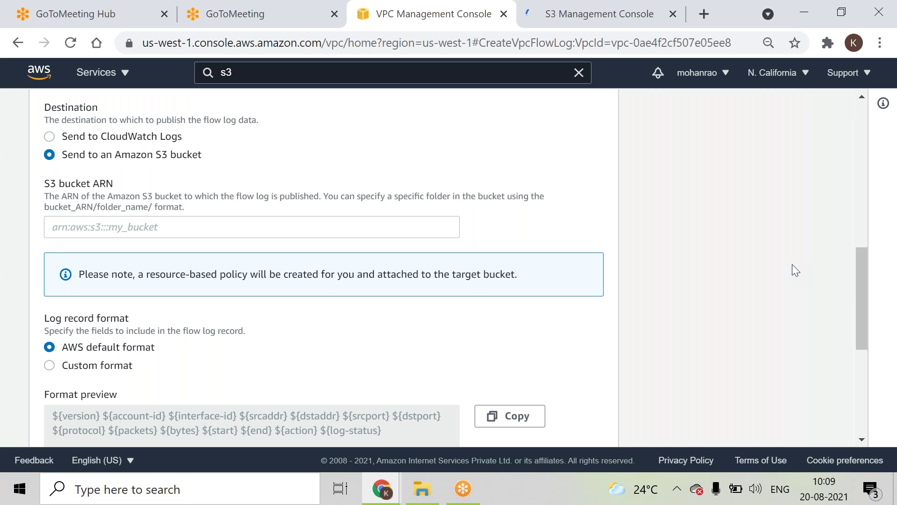
{"action": "left_click", "coordinate": [523, 25]}
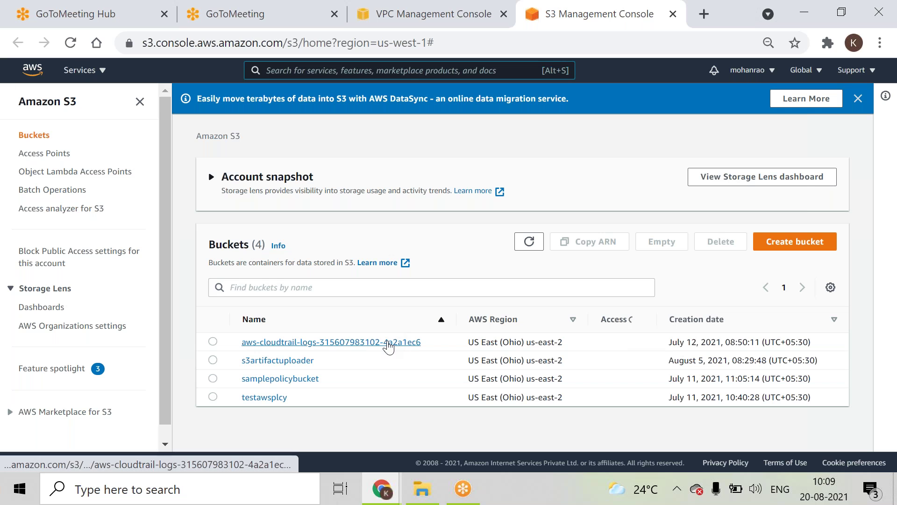
View the properties of the CloudTrail logs bucket and return to the list of buckets
{"action": "left_click", "coordinate": [390, 340]}
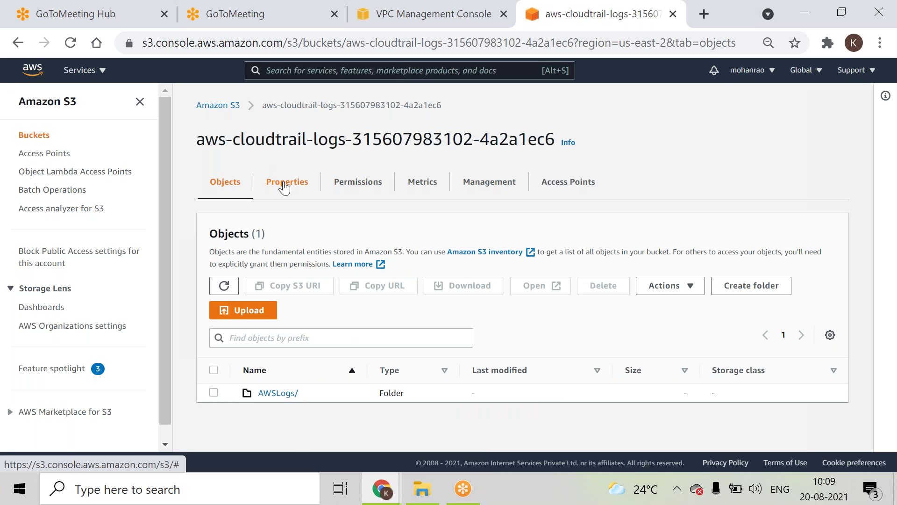
{"action": "left_click", "coordinate": [284, 186]}
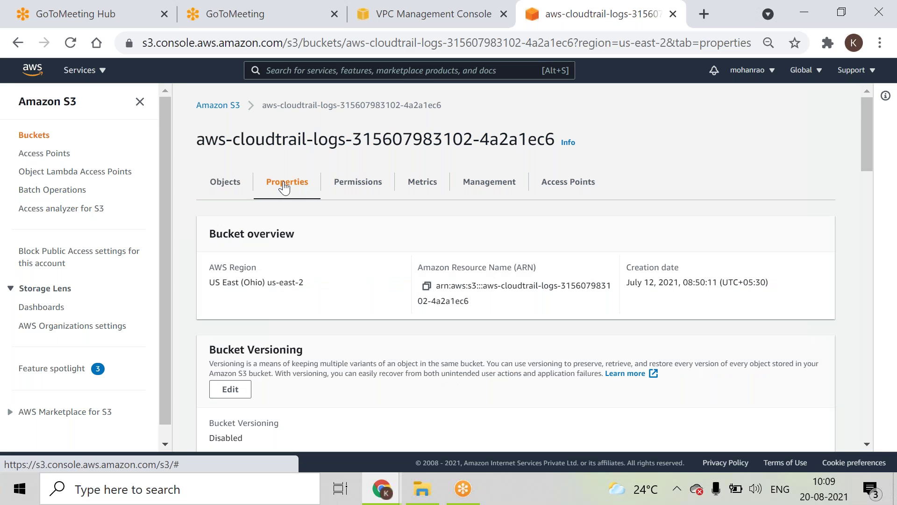
{"action": "left_click", "coordinate": [243, 189]}
{"action": "left_click", "coordinate": [218, 104]}
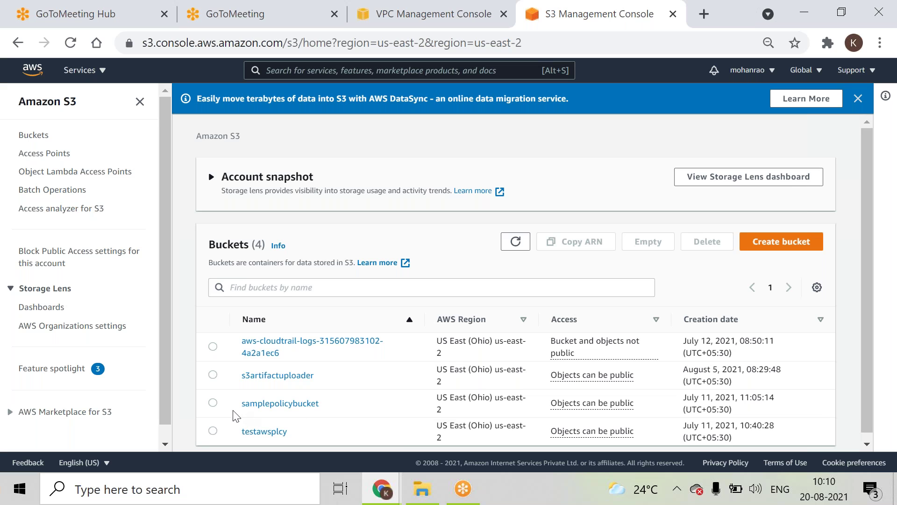
Copy the ARN of samplepolicybucket and go back to the flow log form in the VPC console
{"action": "left_click", "coordinate": [213, 403]}
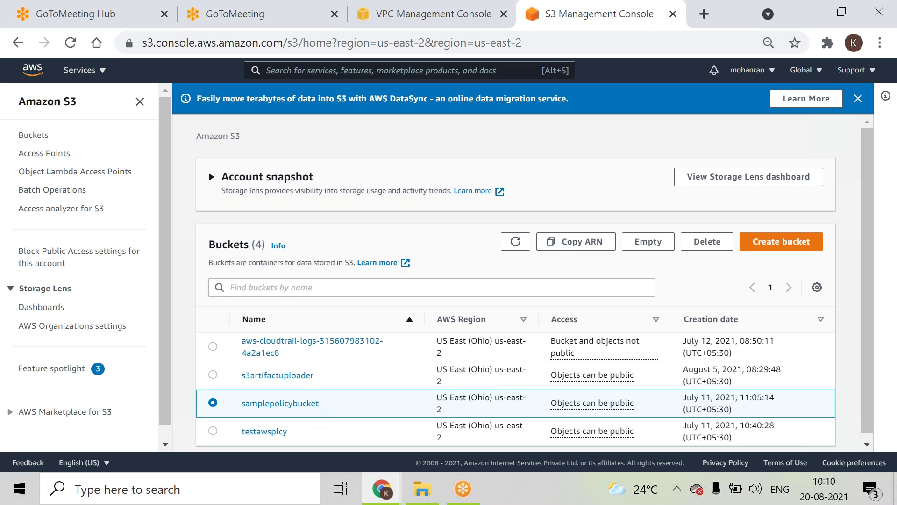
{"action": "left_click", "coordinate": [602, 250]}
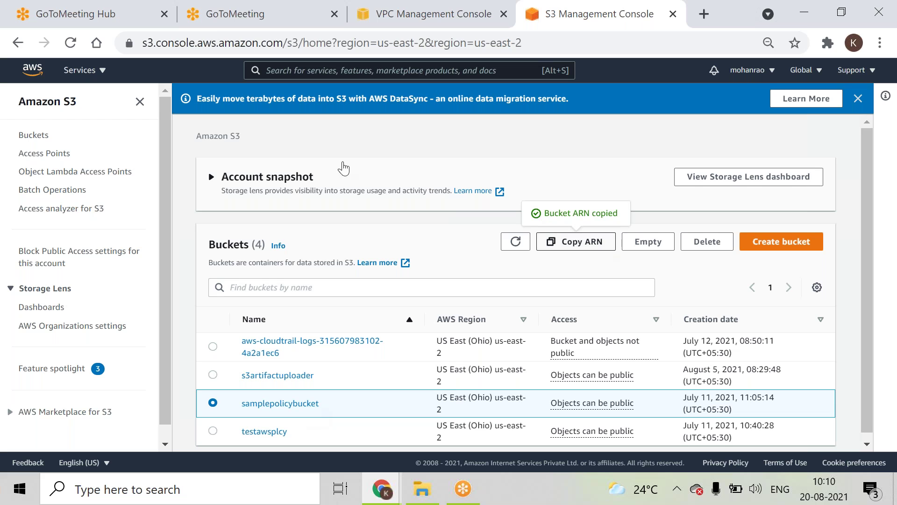
{"action": "left_click", "coordinate": [360, 25]}
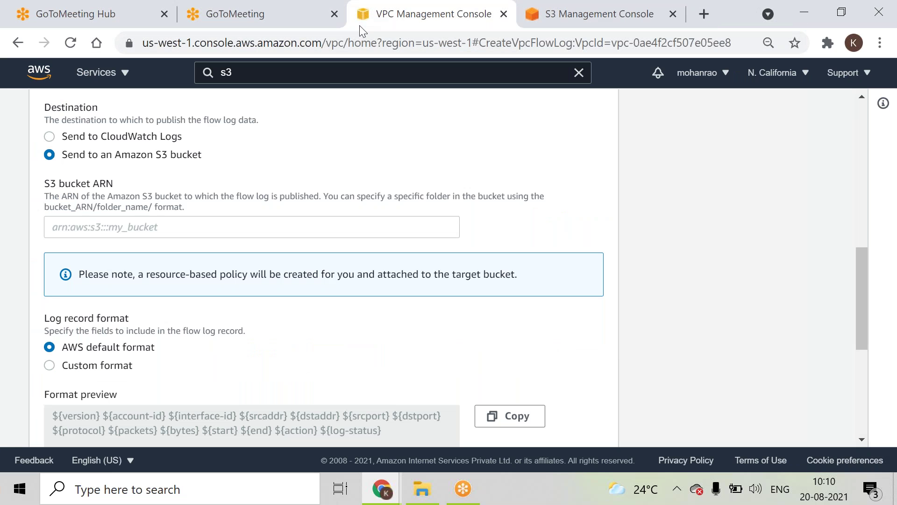
Enter arn:aws:s3:::samplepolicybucket as the S3 bucket ARN and create the flow log
{"action": "left_click", "coordinate": [77, 232]}
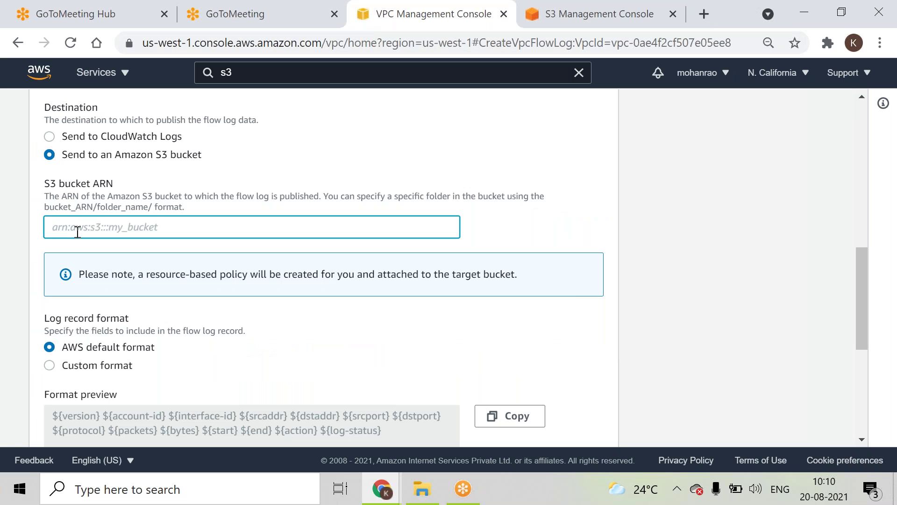
{"action": "type", "text": "arn:aws:s3:::samplepolicybucket"}
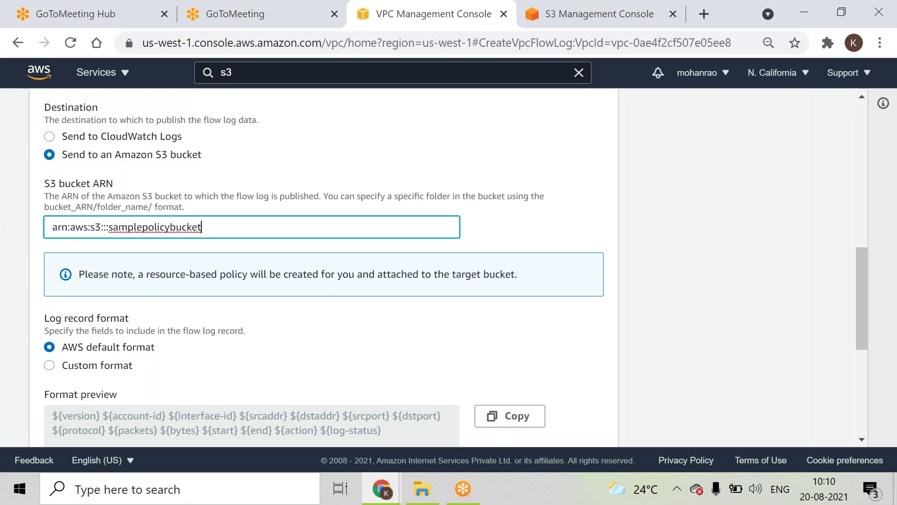
{"action": "scroll", "coordinate": [864, 307], "scroll_direction": "down", "scroll_amount": 5}
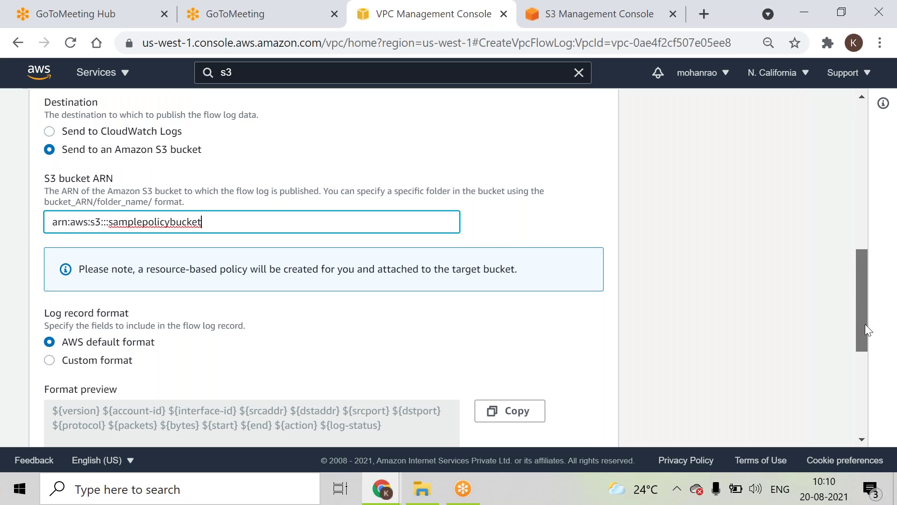
{"action": "left_click", "coordinate": [584, 422]}
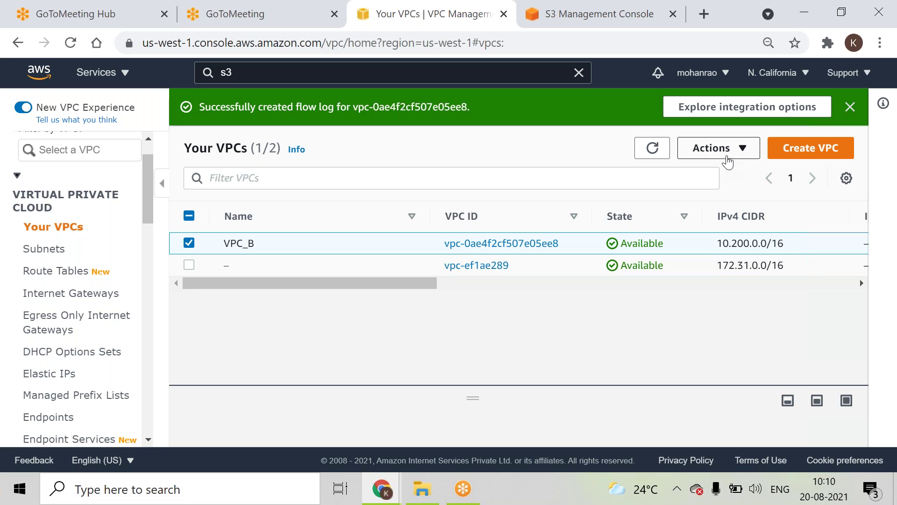
Open another flow log creation form for VPC_B and review its name, filter, interval, destination and record format settings
{"action": "left_click", "coordinate": [728, 153]}
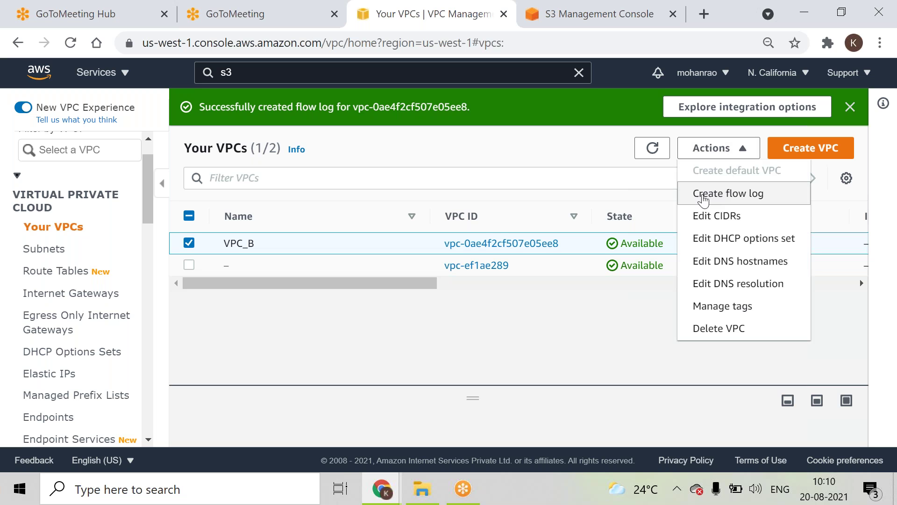
{"action": "left_click", "coordinate": [473, 319]}
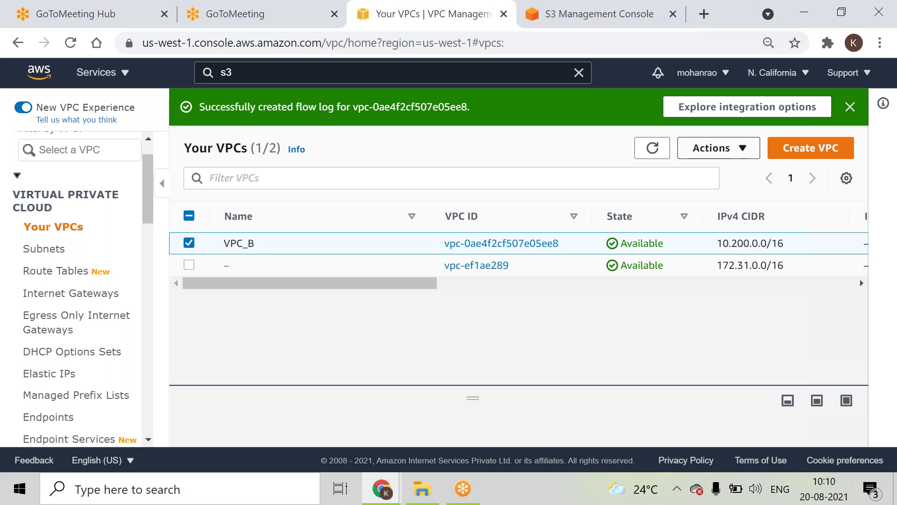
{"action": "left_click", "coordinate": [731, 148]}
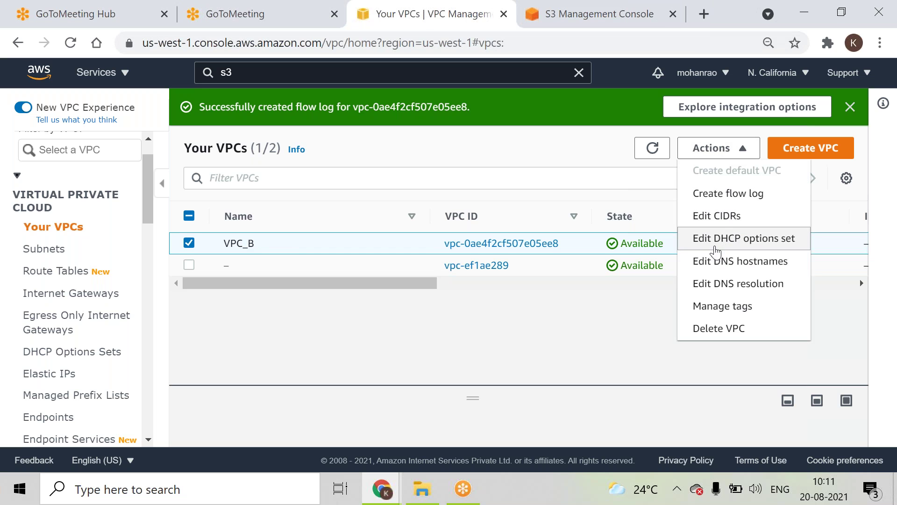
{"action": "left_click", "coordinate": [718, 201]}
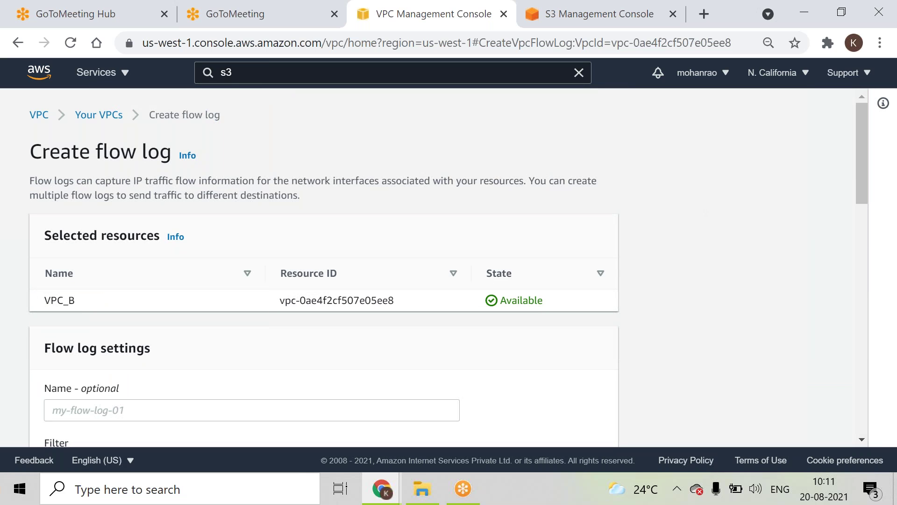
{"action": "left_click_drag", "start_coordinate": [865, 182], "coordinate": [839, 344]}
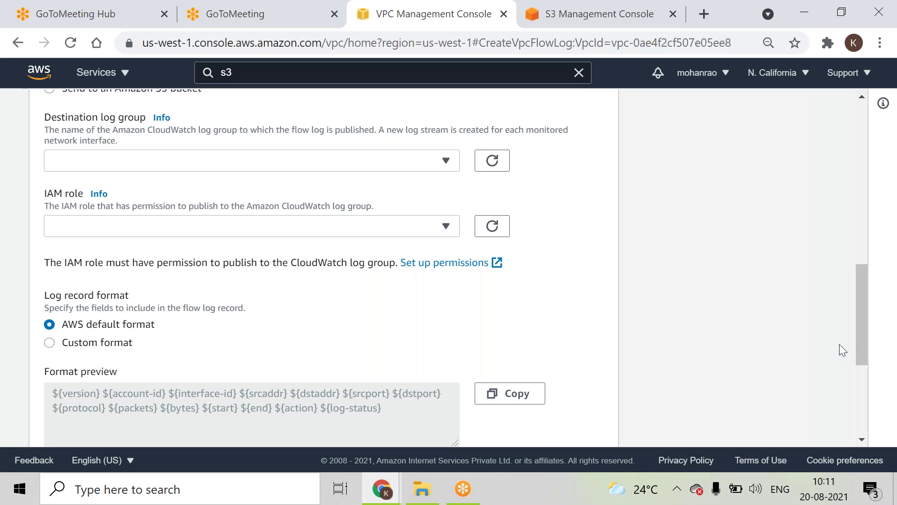
{"action": "scroll", "coordinate": [863, 204], "scroll_direction": "up", "scroll_amount": 1}
{"action": "scroll", "coordinate": [862, 204], "scroll_direction": "up", "scroll_amount": 6}
{"action": "left_click", "coordinate": [90, 150]}
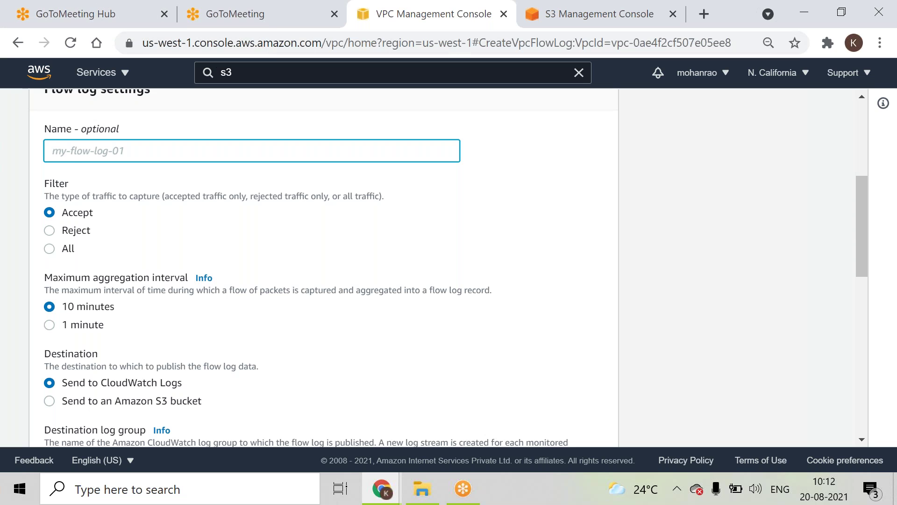
Check samplepolicybucket in S3 for delivered logs inside AWSLogs and its account folder, and return to the bucket's root
{"action": "left_click", "coordinate": [525, 22]}
{"action": "left_click", "coordinate": [280, 404]}
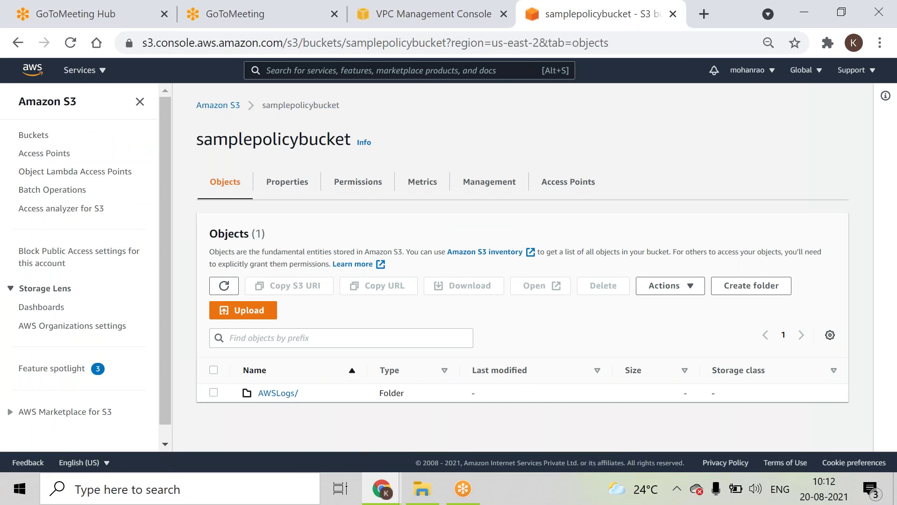
{"action": "left_click", "coordinate": [271, 397]}
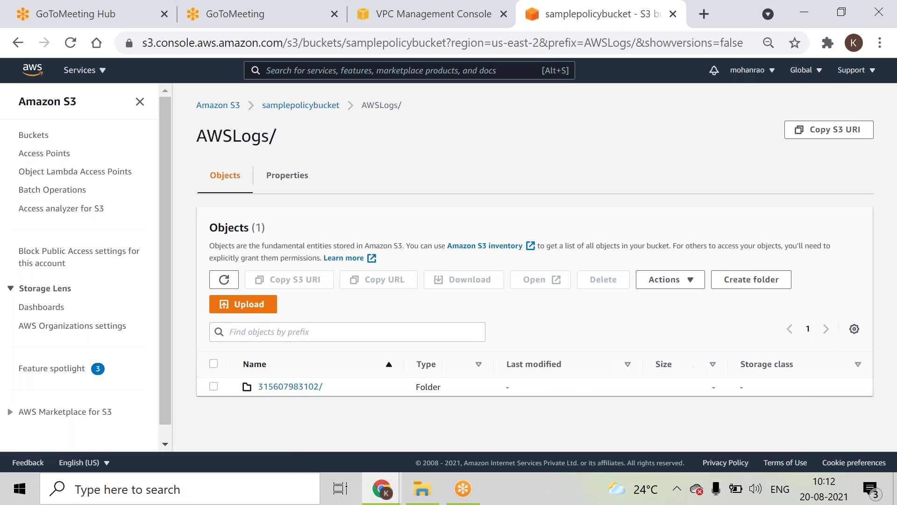
{"action": "left_click", "coordinate": [273, 387]}
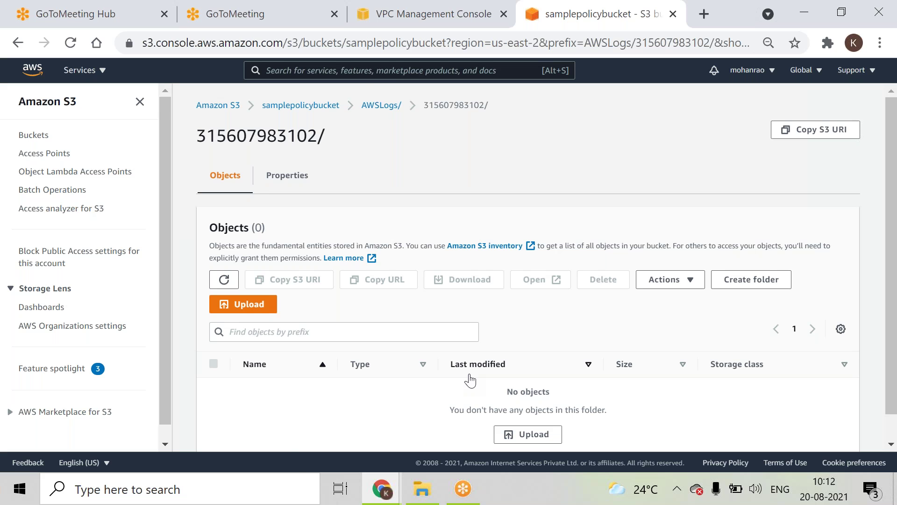
{"action": "left_click", "coordinate": [328, 108]}
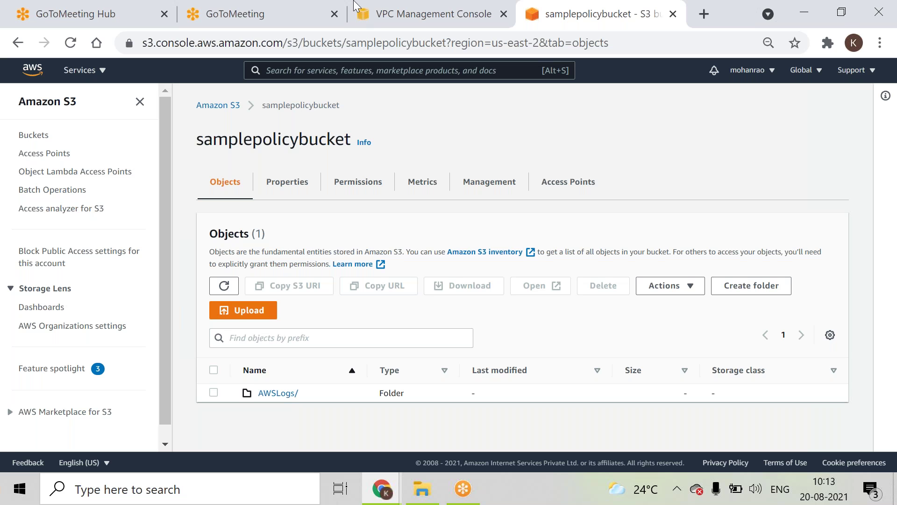
Return to the VPC console, leave the flow log form for the VPC dashboard and look through the navigation sections
{"action": "left_click", "coordinate": [348, 24]}
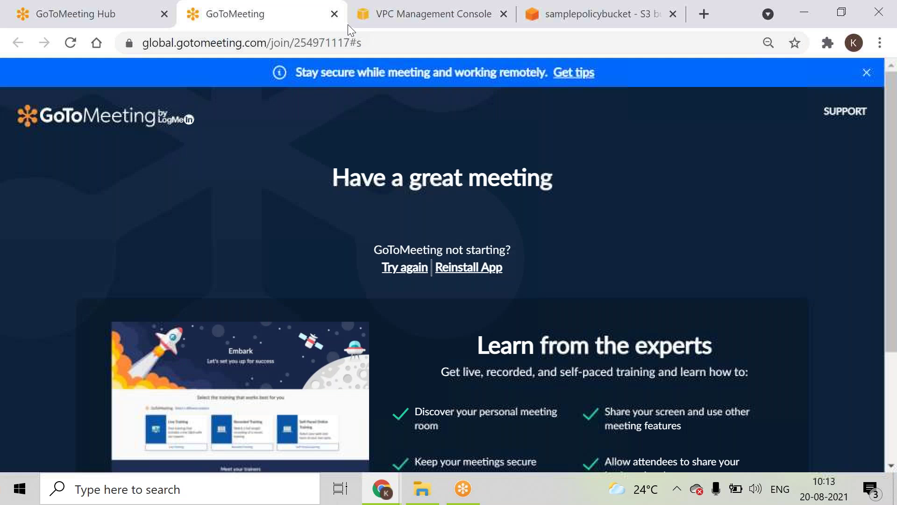
{"action": "triple_click", "coordinate": [499, 160]}
{"action": "left_click", "coordinate": [466, 20]}
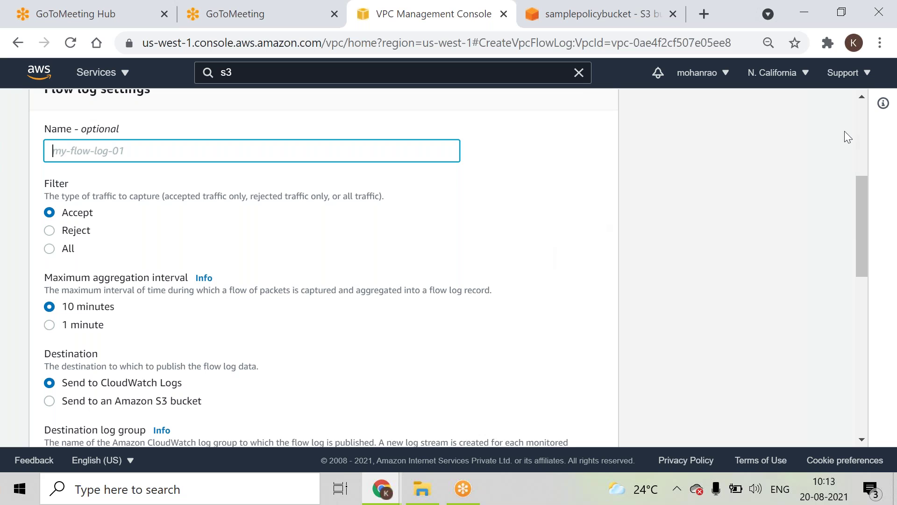
{"action": "scroll", "coordinate": [859, 138], "scroll_direction": "up", "scroll_amount": 5}
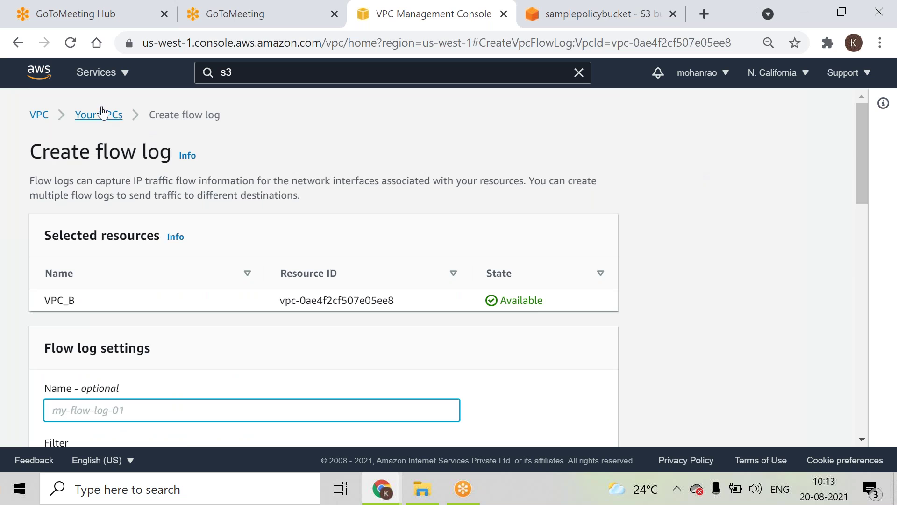
{"action": "left_click", "coordinate": [36, 123]}
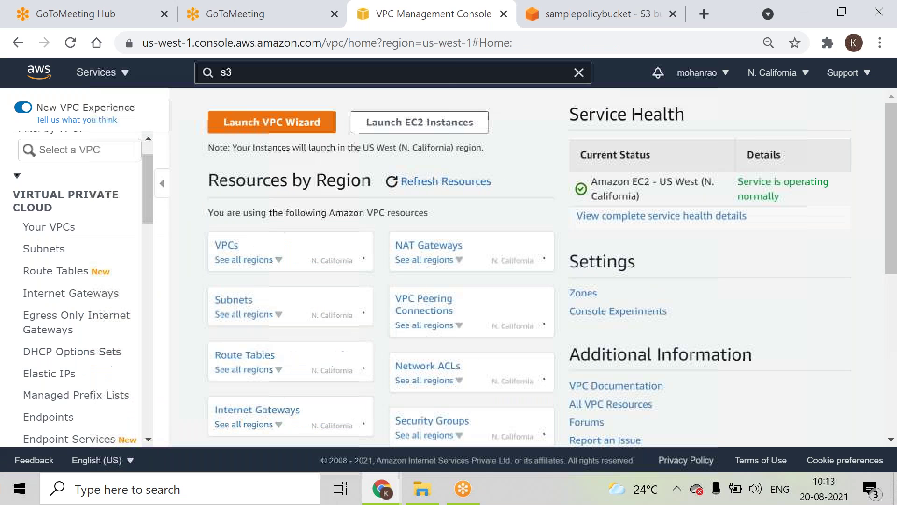
{"action": "left_click_drag", "start_coordinate": [146, 207], "coordinate": [154, 357]}
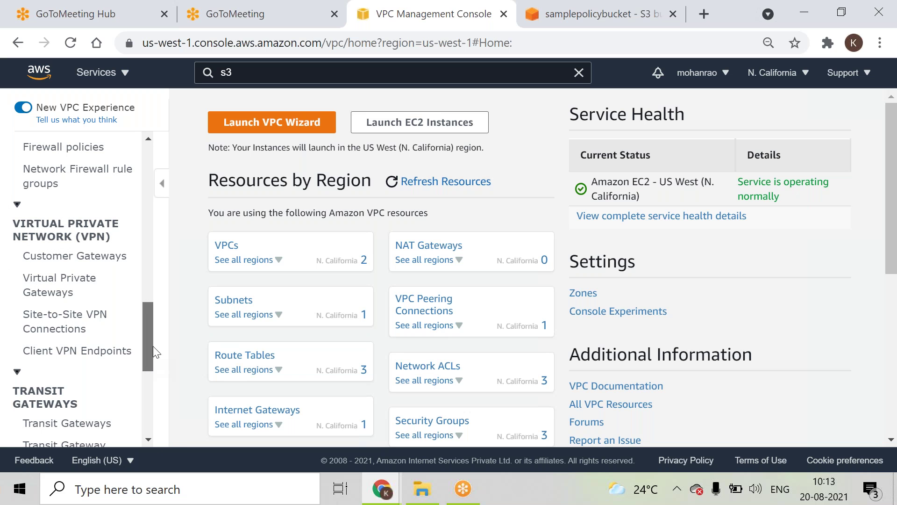
{"action": "scroll", "coordinate": [152, 338], "scroll_direction": "up", "scroll_amount": 2}
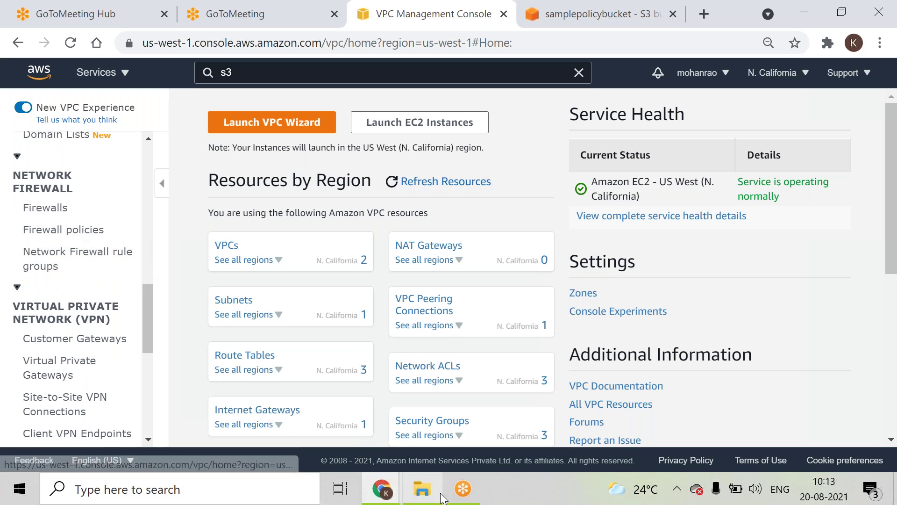
Switch to File Explorer, leave the earlier nacl search results and open the Downloads folder of This PC
{"action": "mouse_move", "coordinate": [430, 497]}
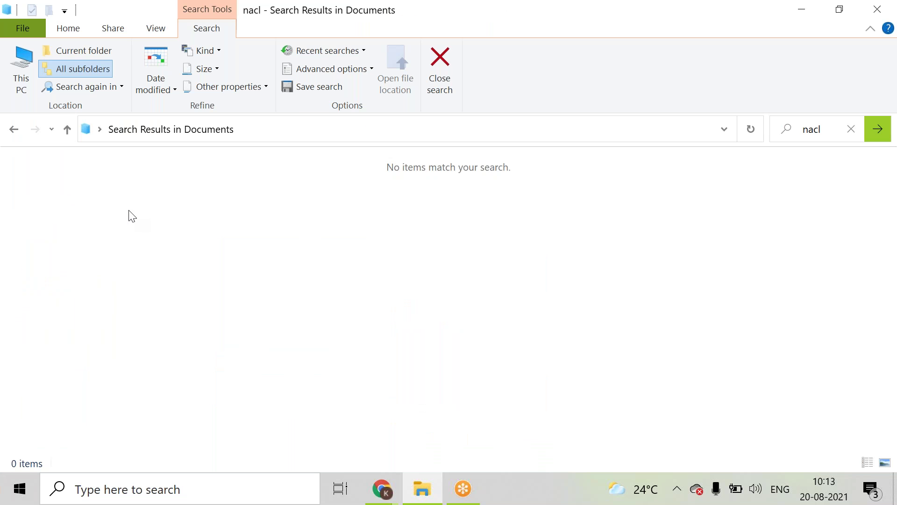
{"action": "left_click", "coordinate": [14, 129]}
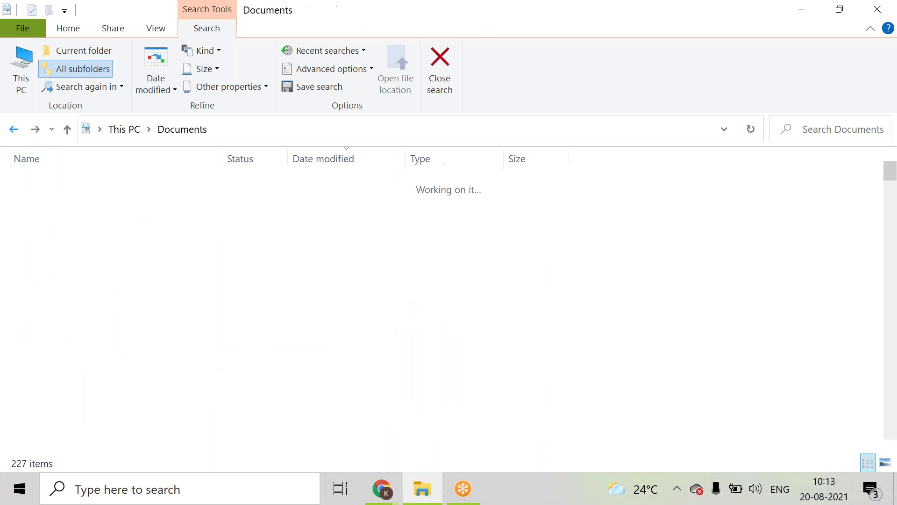
{"action": "left_click", "coordinate": [122, 129]}
{"action": "left_click", "coordinate": [170, 249]}
{"action": "double_click", "coordinate": [170, 248]}
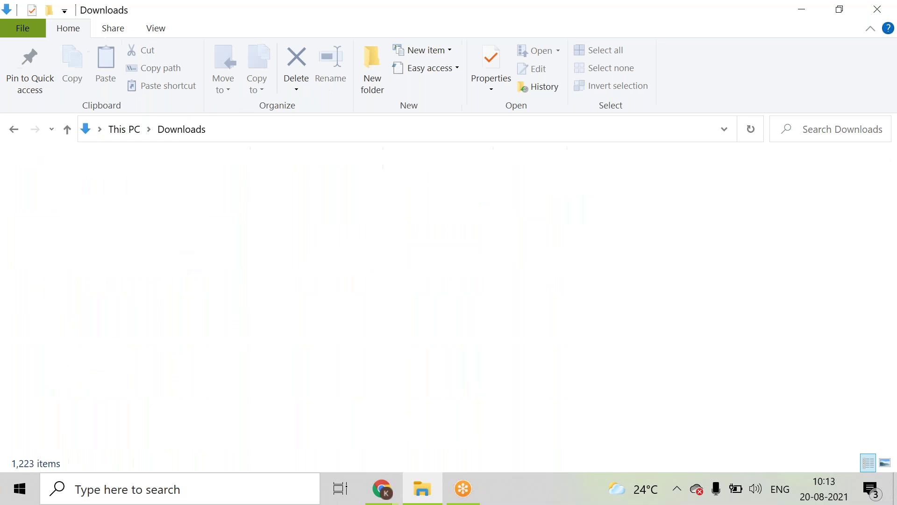
Search the Downloads folder for "Site-"
{"action": "left_click", "coordinate": [807, 130]}
{"action": "type", "text": "S"}
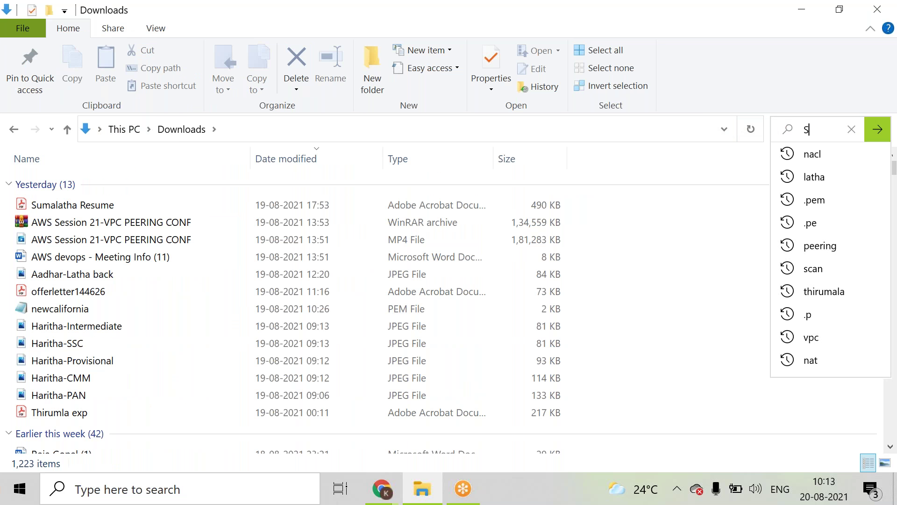
{"action": "type", "text": "ite0"}
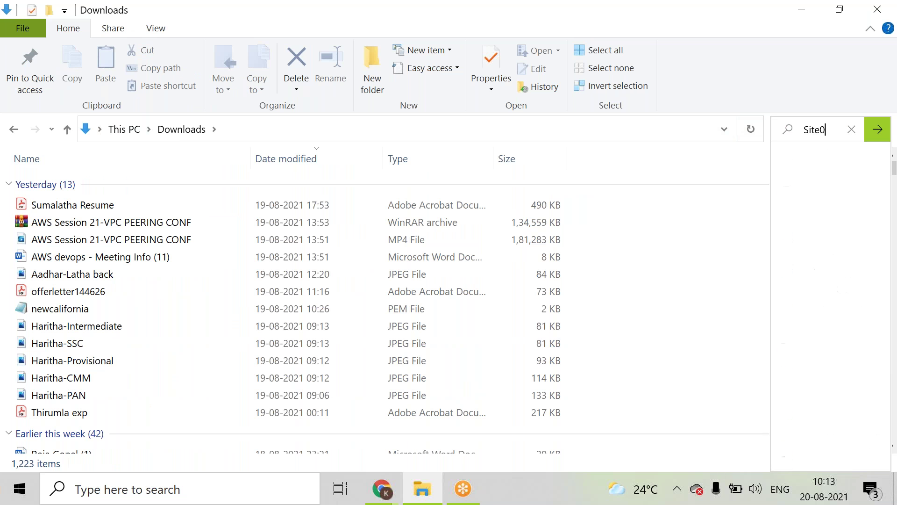
{"action": "key", "text": "BackSpace"}
{"action": "type", "text": "-"}
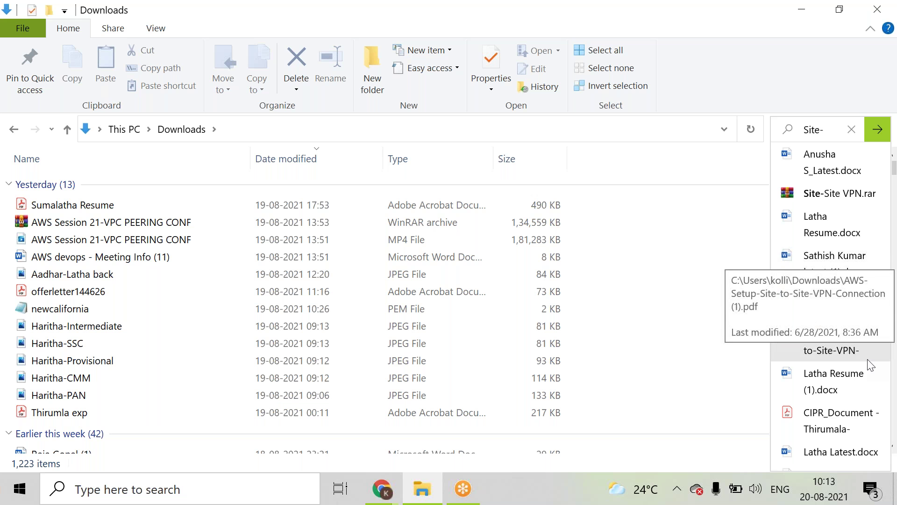
{"action": "key", "text": "Return"}
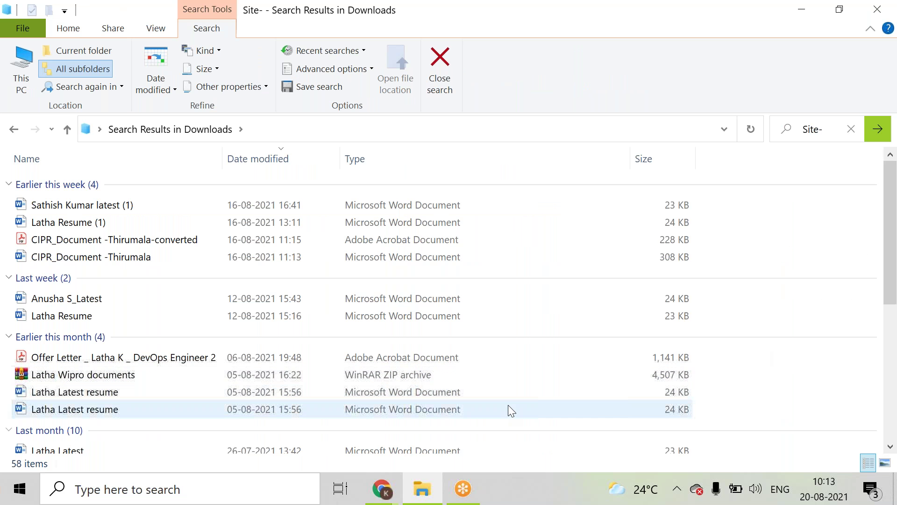
Find the AWS-Setup-Site-to-Site-VPN-Connection (1) PDF among the search results and open it in Adobe Acrobat Reader
{"action": "left_click", "coordinate": [894, 429]}
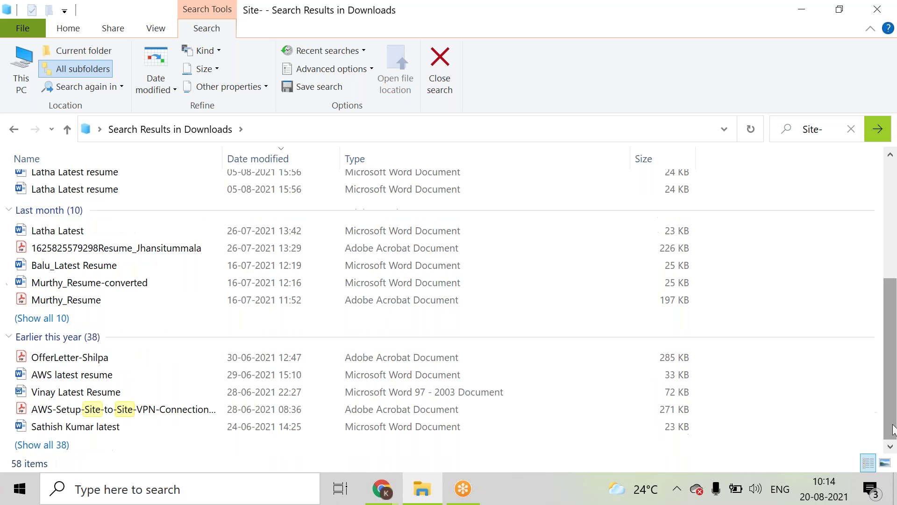
{"action": "left_click", "coordinate": [200, 416]}
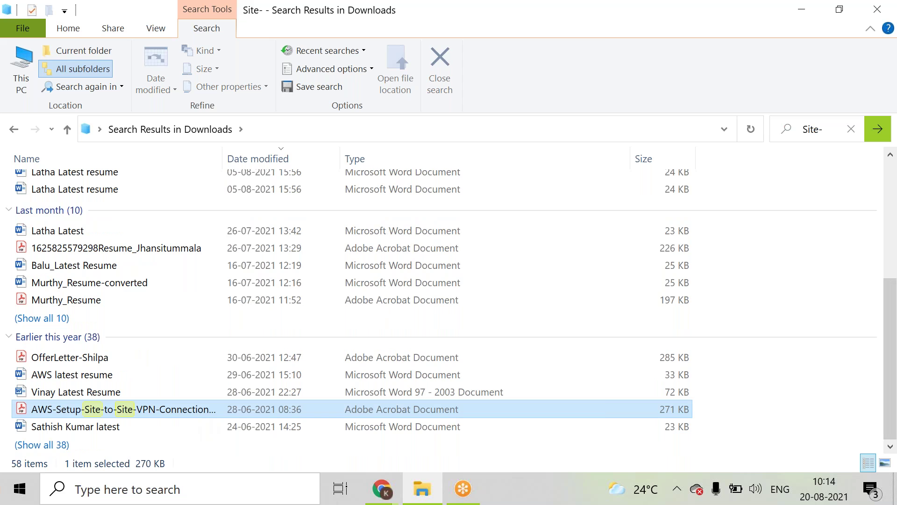
{"action": "right_click", "coordinate": [200, 414]}
{"action": "left_click", "coordinate": [171, 399]}
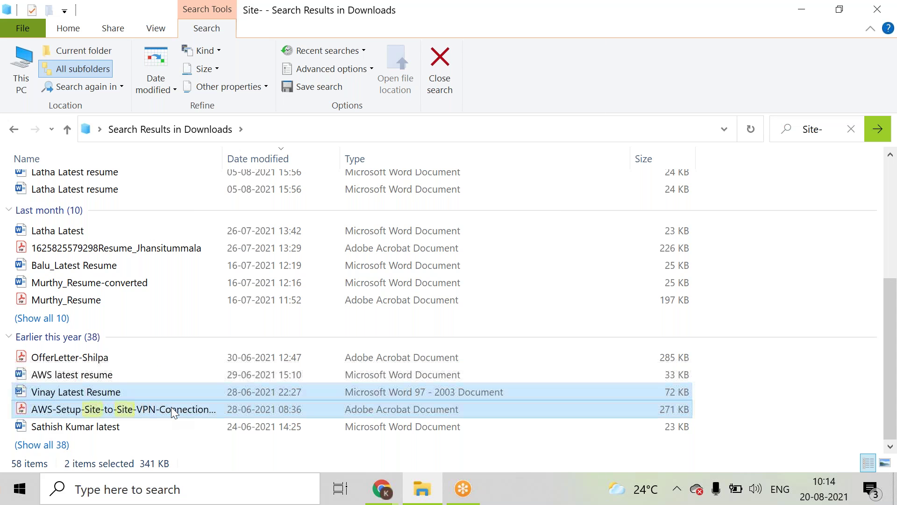
{"action": "left_click", "coordinate": [172, 411]}
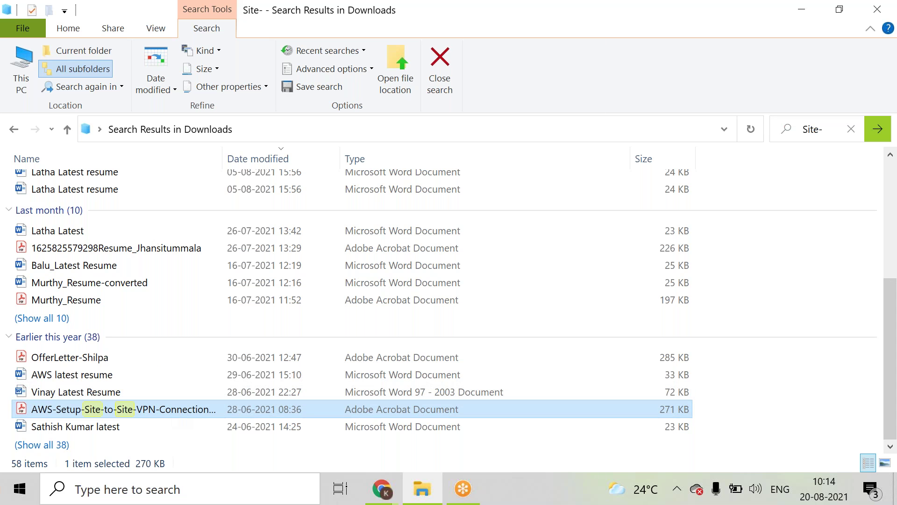
{"action": "key", "text": "Return"}
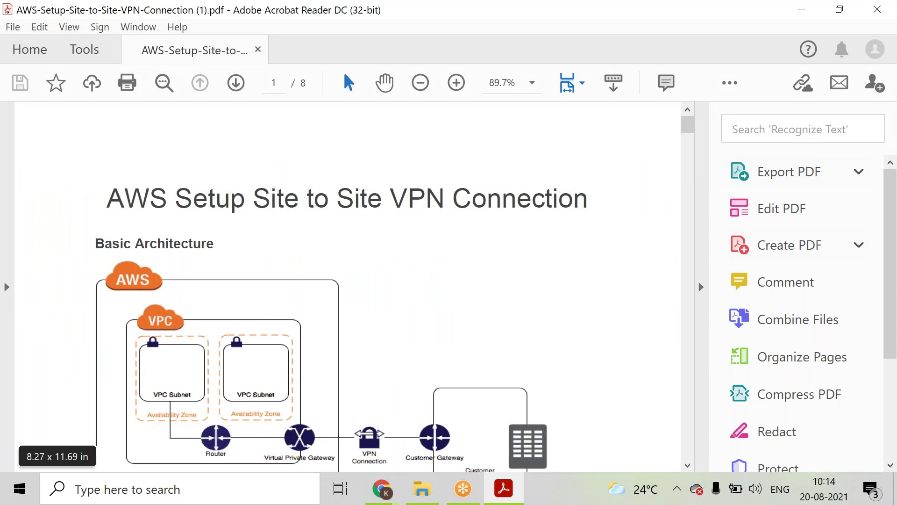